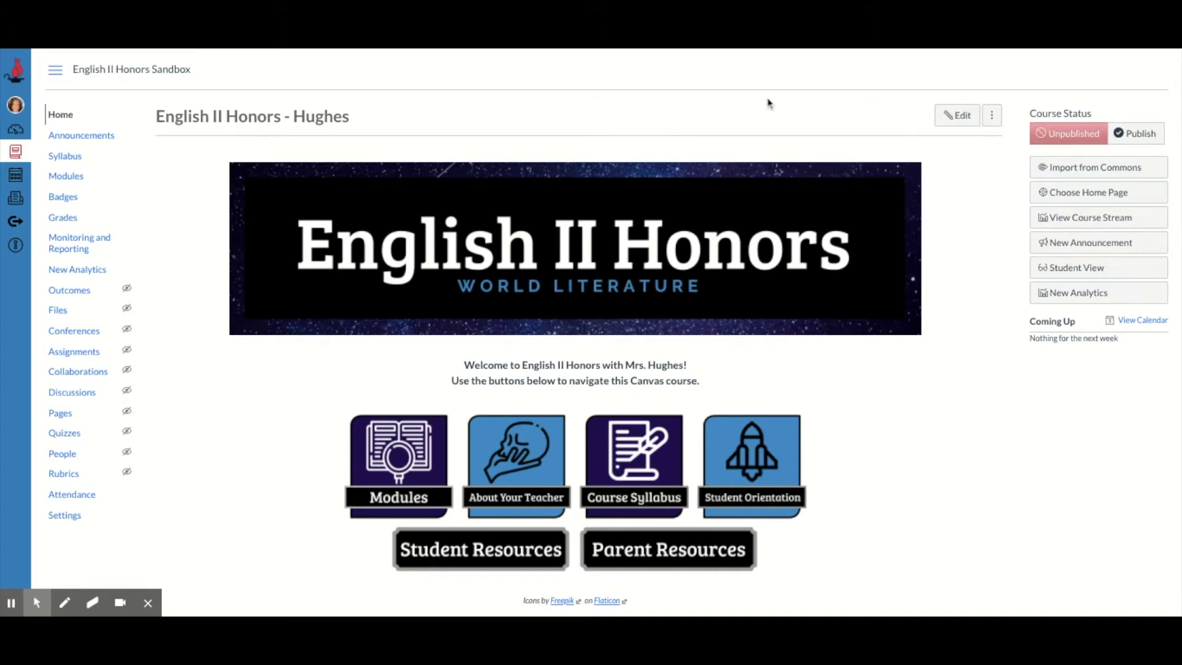
Step: Switch to Canva, search the templates for "badge" and preview the Red and Orange Illustrated Badge Food Festival Logo
{"action": "left_click", "coordinate": [942, 50]}
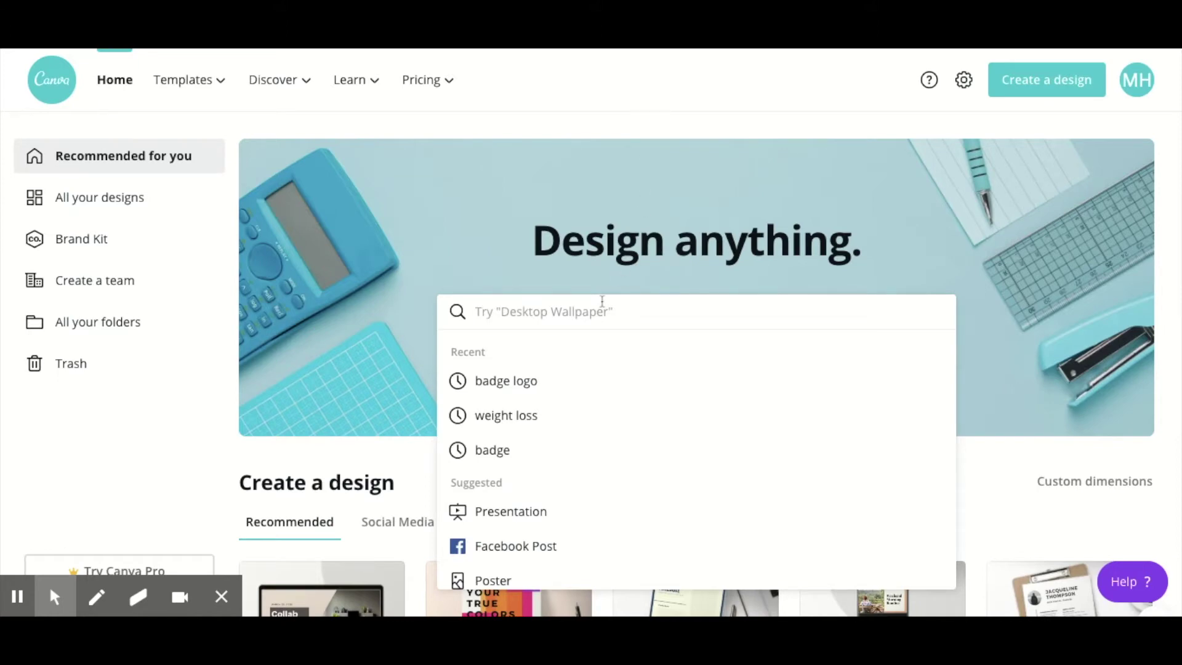
{"action": "left_click", "coordinate": [541, 453]}
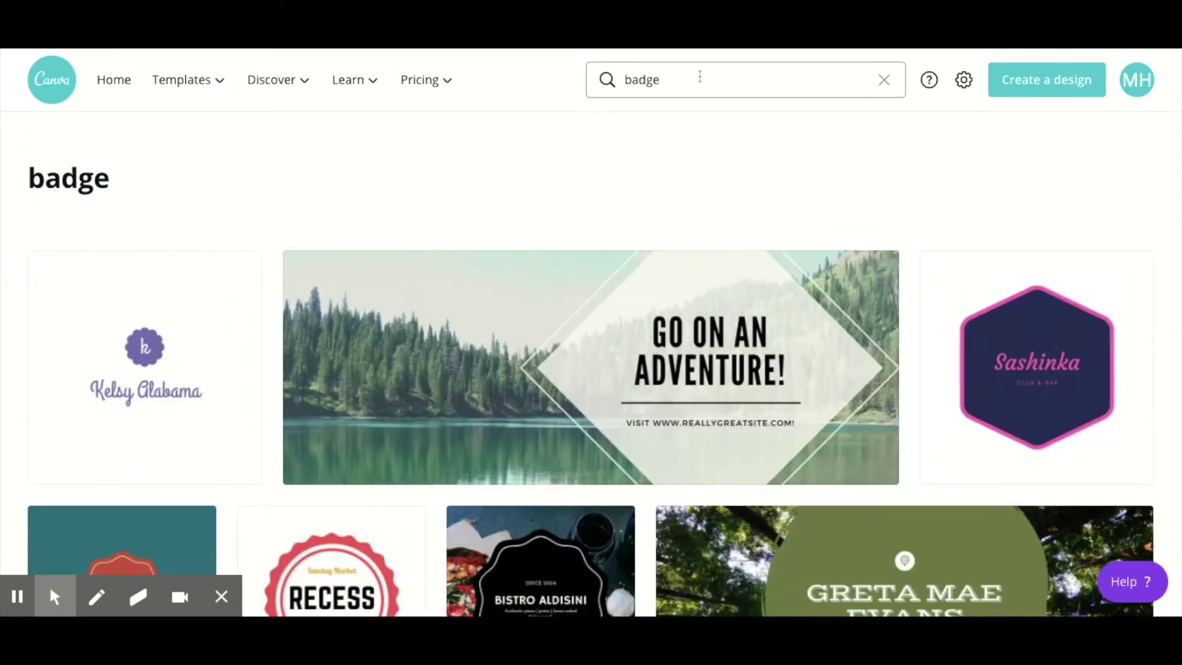
{"action": "scroll", "coordinate": [683, 176], "scroll_direction": "down", "scroll_amount": 5}
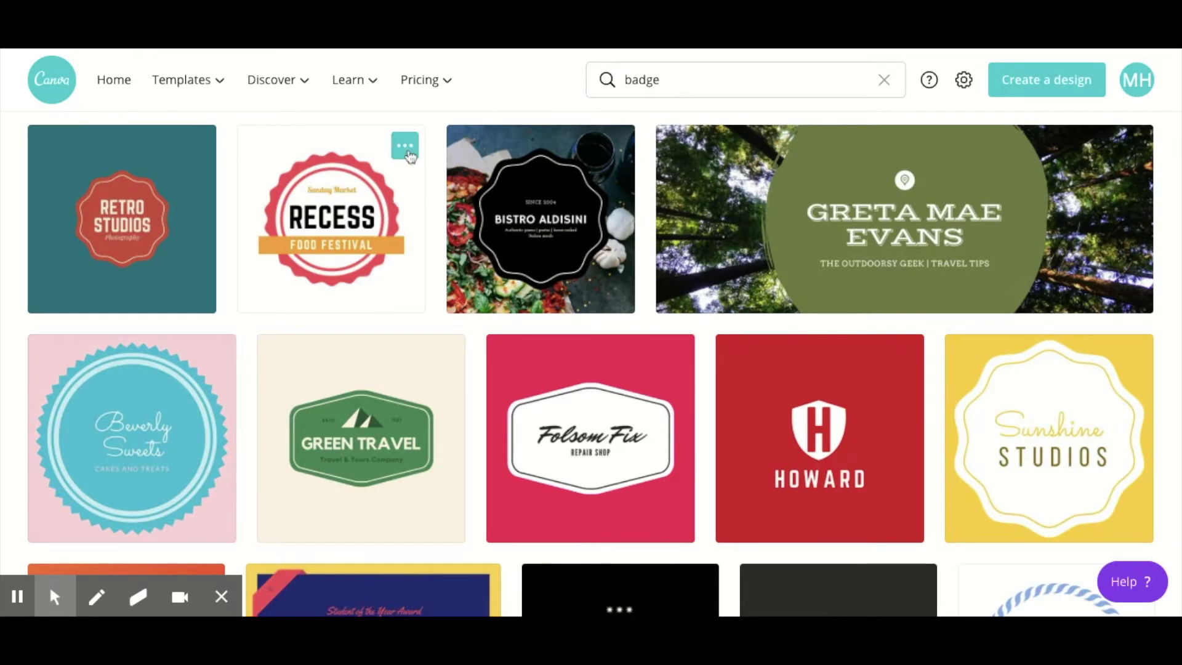
{"action": "left_click", "coordinate": [408, 154]}
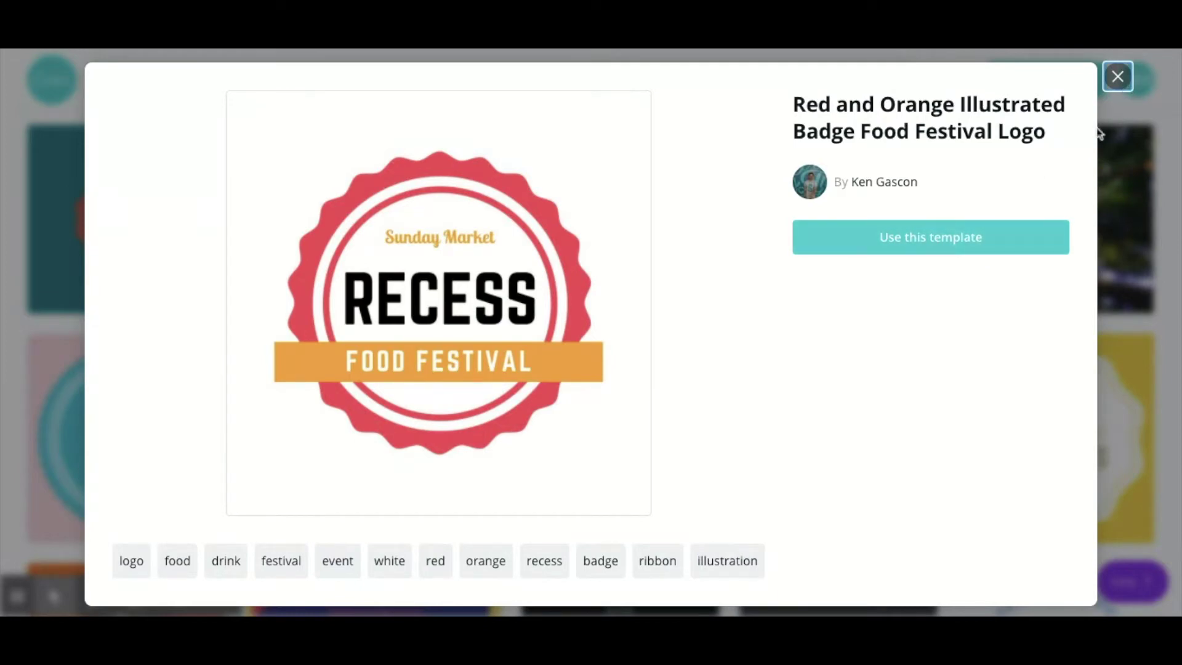
{"action": "left_click", "coordinate": [1118, 77]}
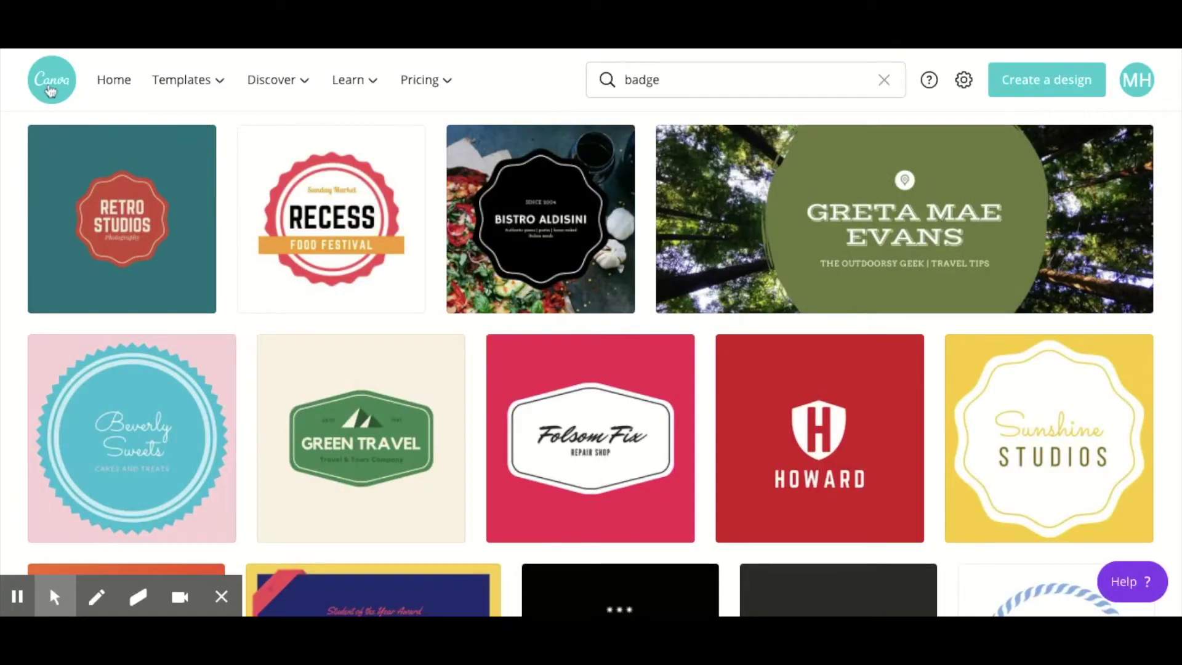
Step: Open the recent Canvas Badges design from the Canva home page
{"action": "left_click", "coordinate": [50, 88]}
{"action": "scroll", "coordinate": [338, 352], "scroll_direction": "down", "scroll_amount": 8}
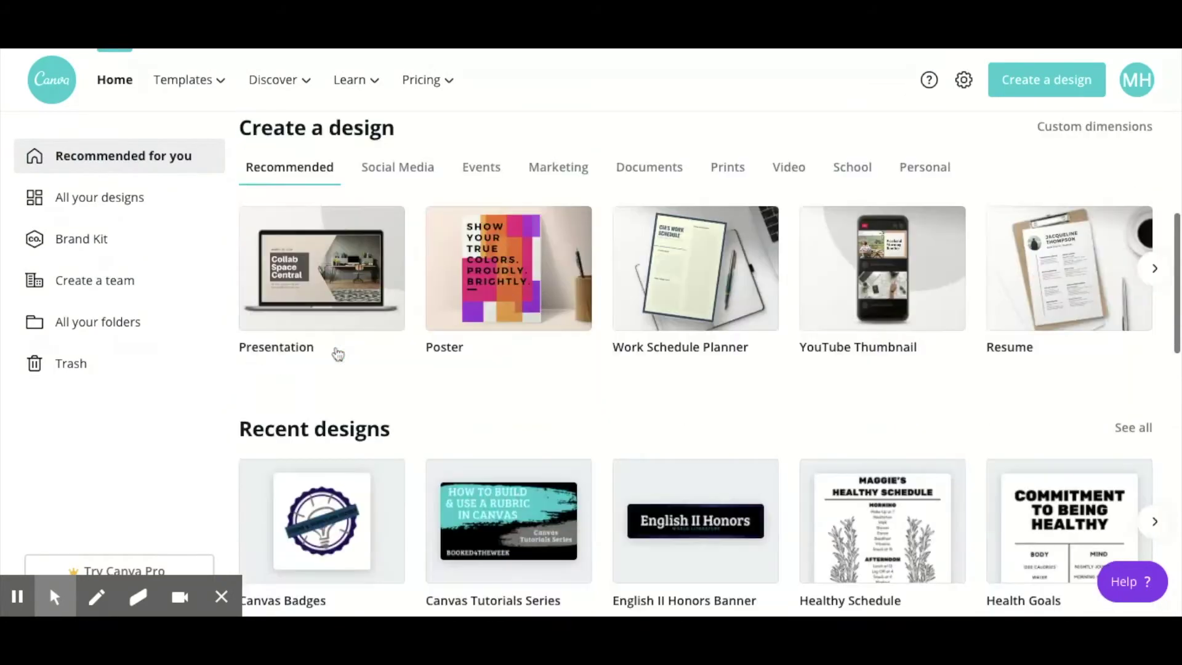
{"action": "scroll", "coordinate": [338, 353], "scroll_direction": "down", "scroll_amount": 1}
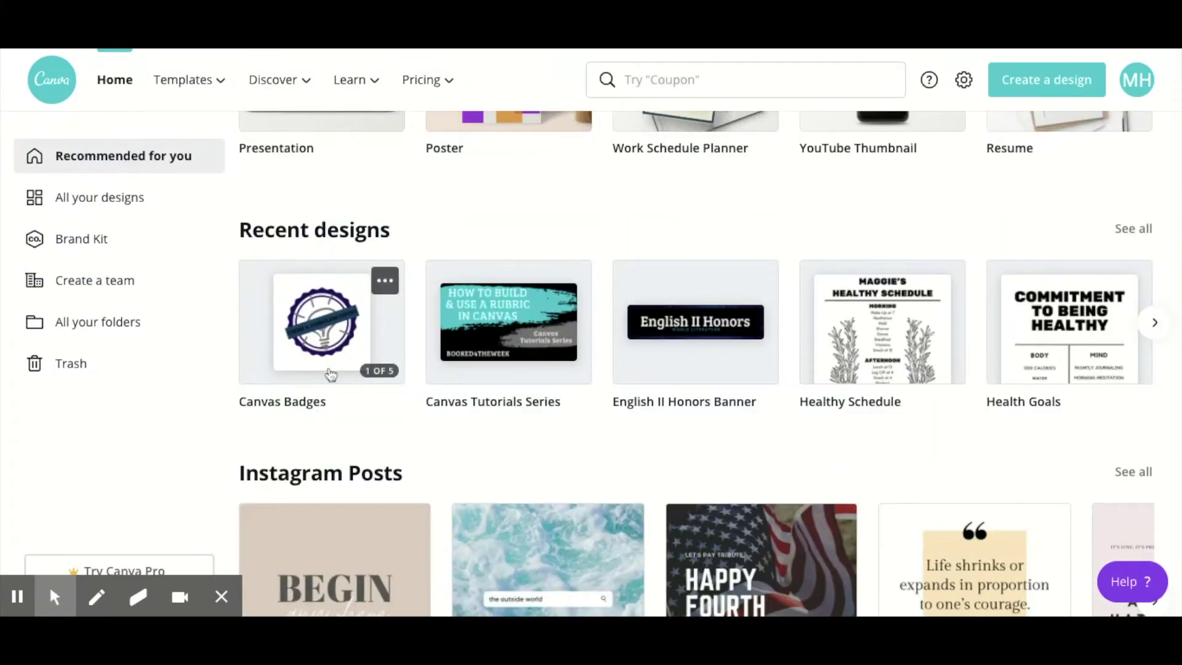
{"action": "left_click", "coordinate": [331, 374]}
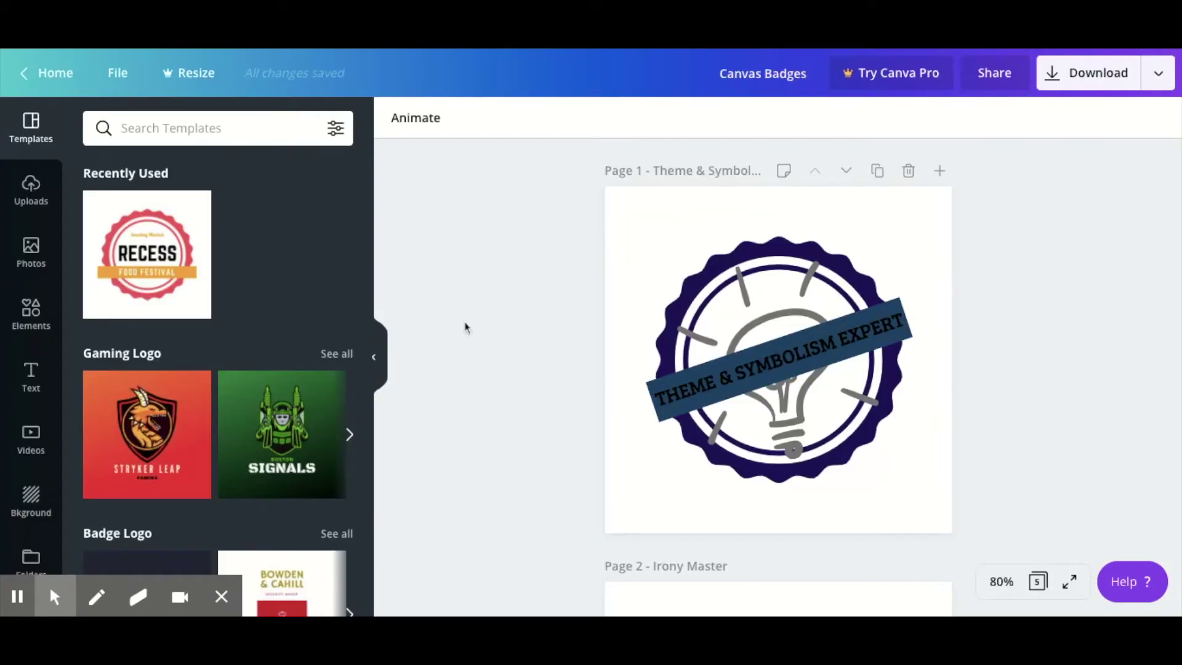
Step: Hide the template panel and examine the separate elements of the Theme & Symbolism Expert badge on page 1
{"action": "left_click", "coordinate": [376, 362]}
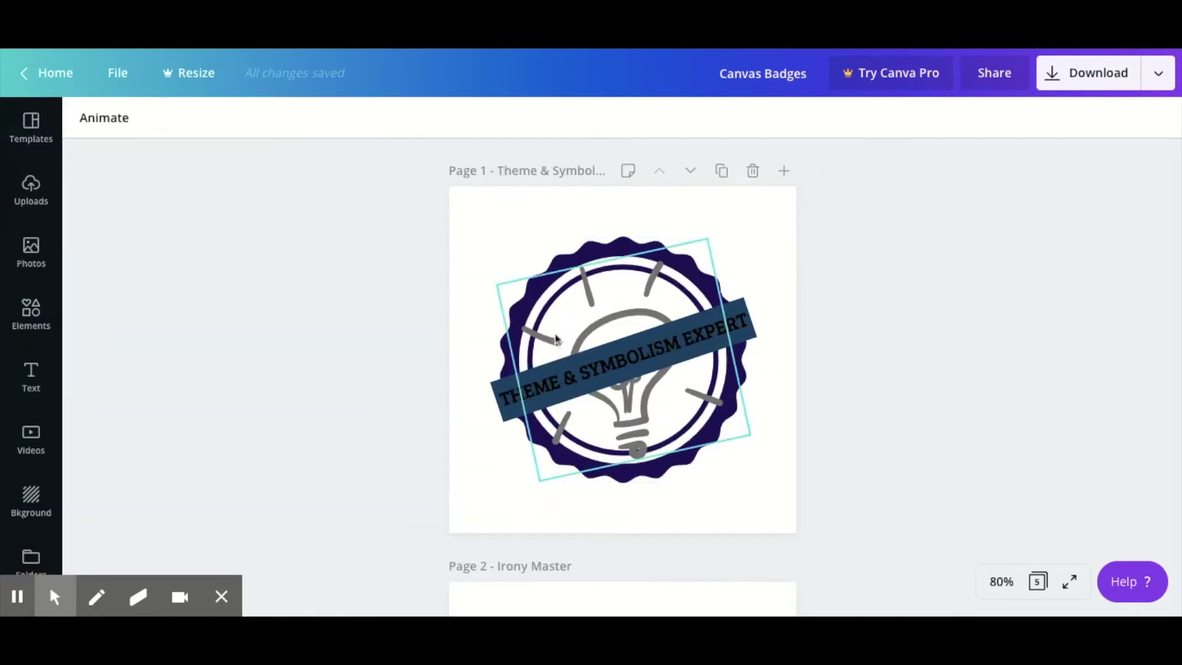
{"action": "left_click", "coordinate": [34, 131]}
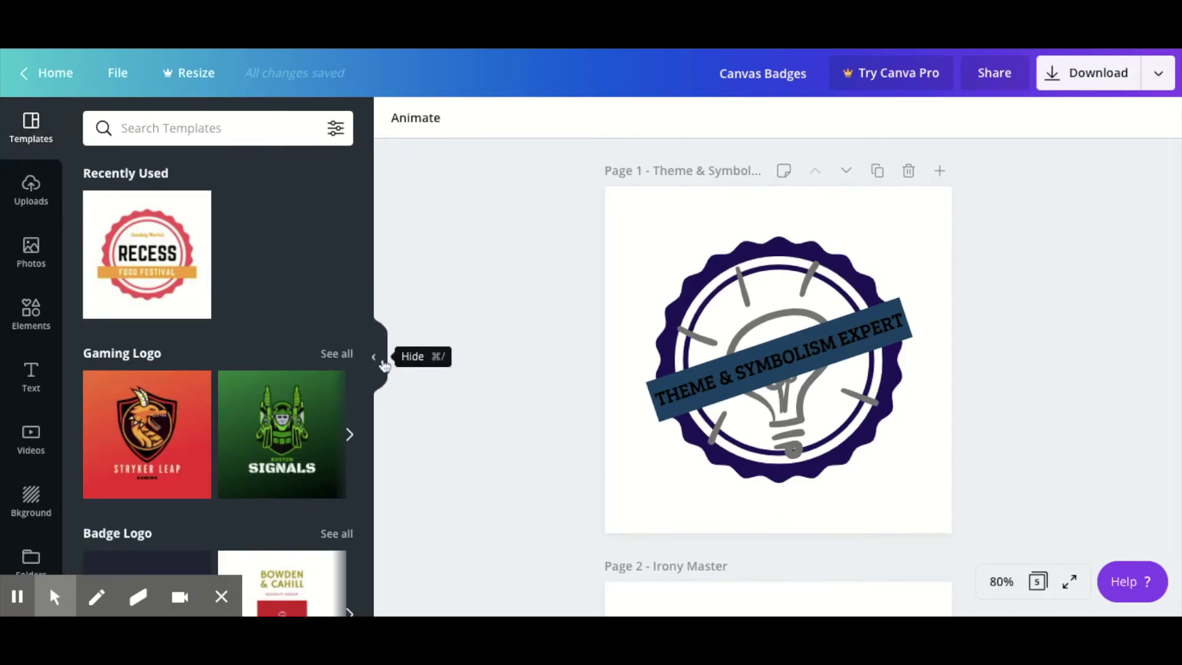
{"action": "left_click", "coordinate": [375, 357]}
{"action": "left_click", "coordinate": [665, 294]}
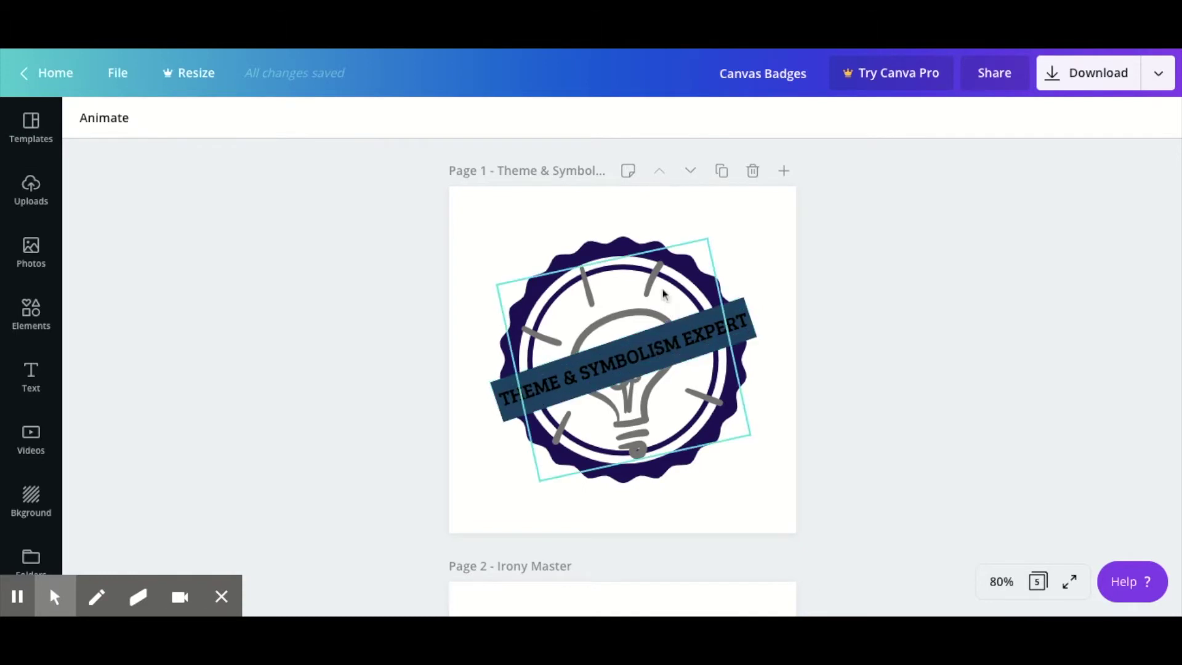
{"action": "left_click", "coordinate": [696, 261]}
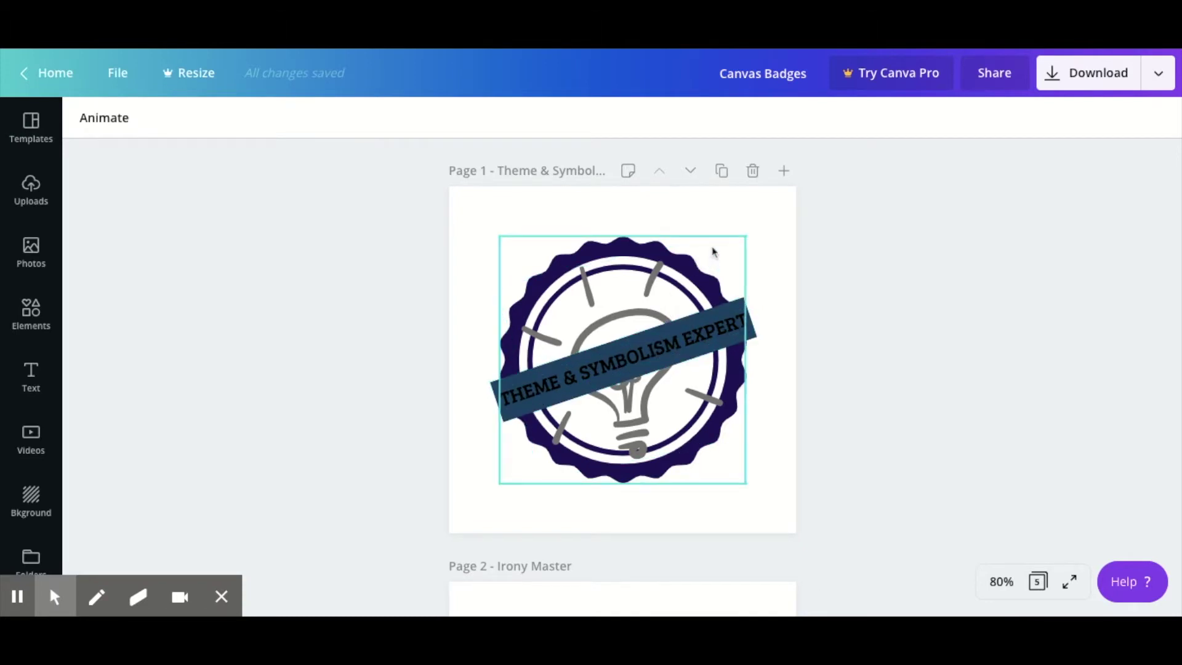
{"action": "left_click", "coordinate": [712, 253]}
{"action": "left_click", "coordinate": [651, 374]}
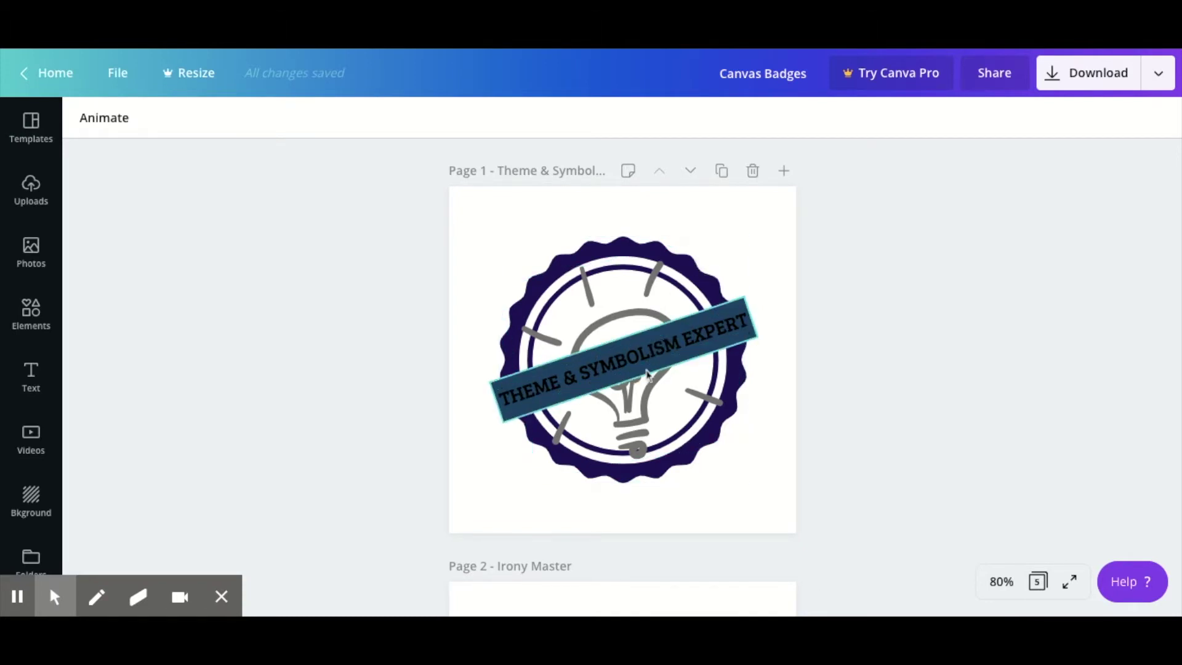
{"action": "left_click", "coordinate": [739, 239]}
{"action": "left_click", "coordinate": [738, 240]}
{"action": "left_click", "coordinate": [840, 306]}
Step: Review the Irony Master, Rhetoric Genius, Persuasive Speaker and Stems Authority badges on pages 2 to 5
{"action": "scroll", "coordinate": [840, 306], "scroll_direction": "down", "scroll_amount": 6}
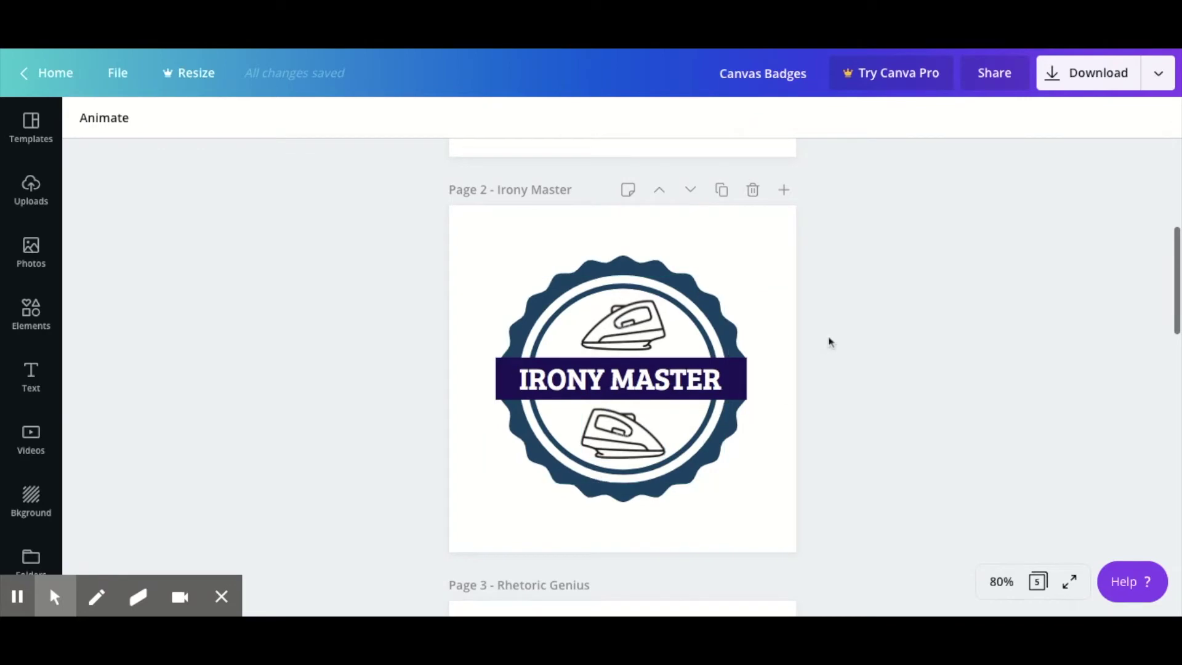
{"action": "scroll", "coordinate": [829, 340], "scroll_direction": "down", "scroll_amount": 6}
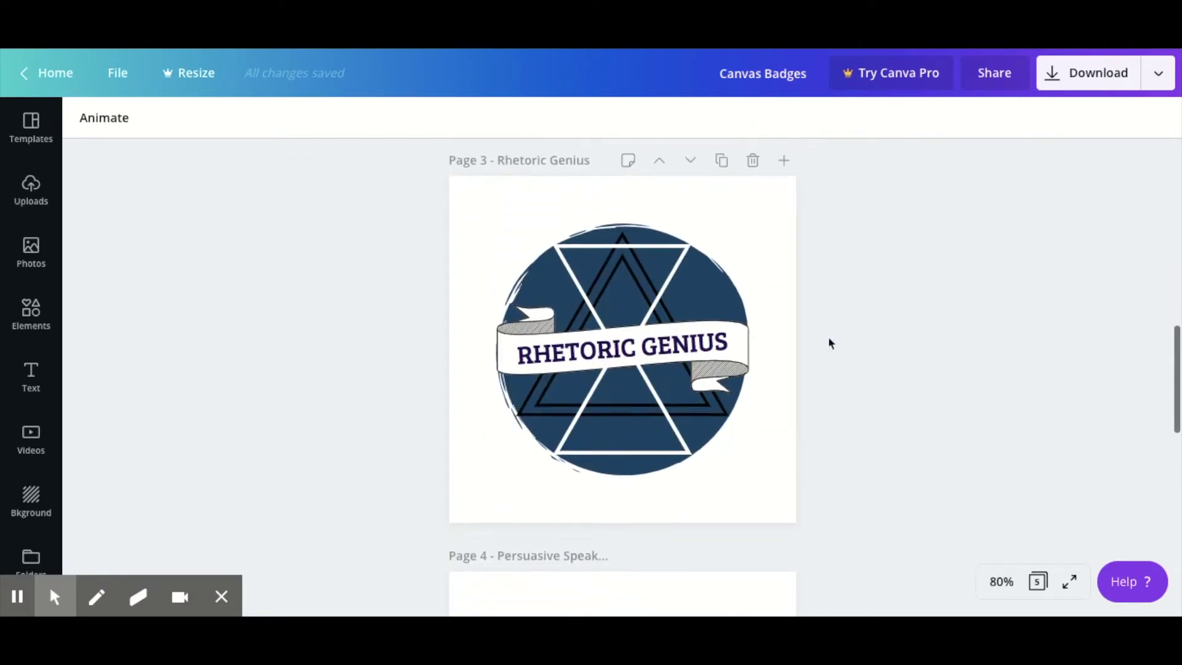
{"action": "scroll", "coordinate": [828, 342], "scroll_direction": "down", "scroll_amount": 6}
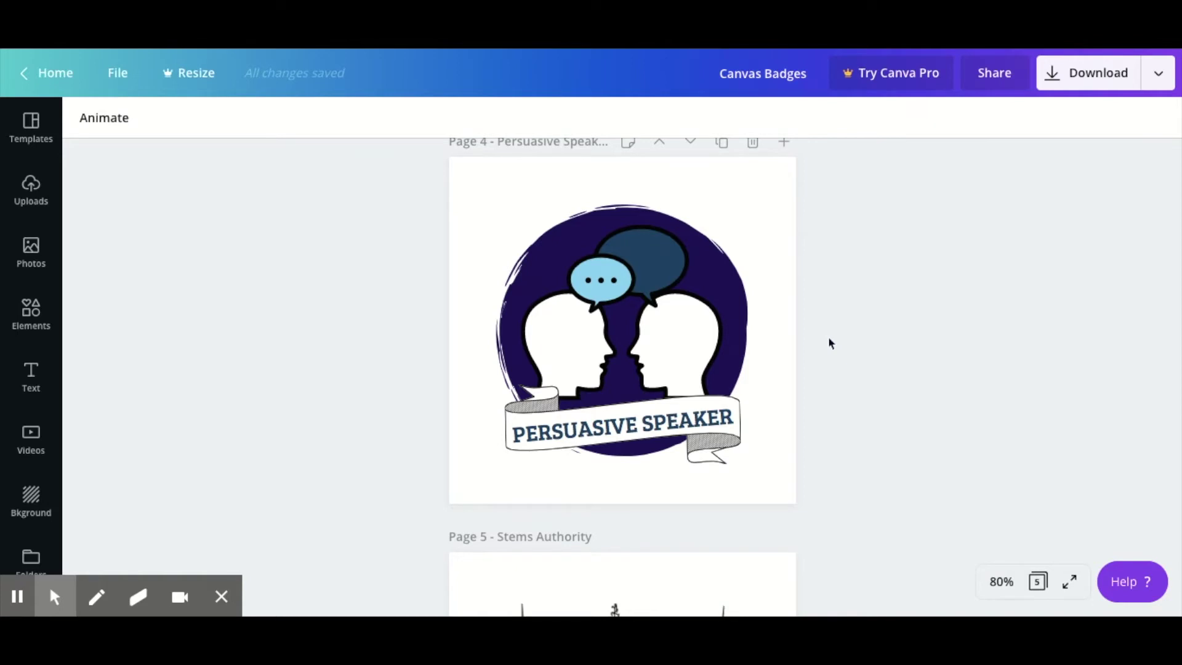
{"action": "scroll", "coordinate": [829, 342], "scroll_direction": "down", "scroll_amount": 6}
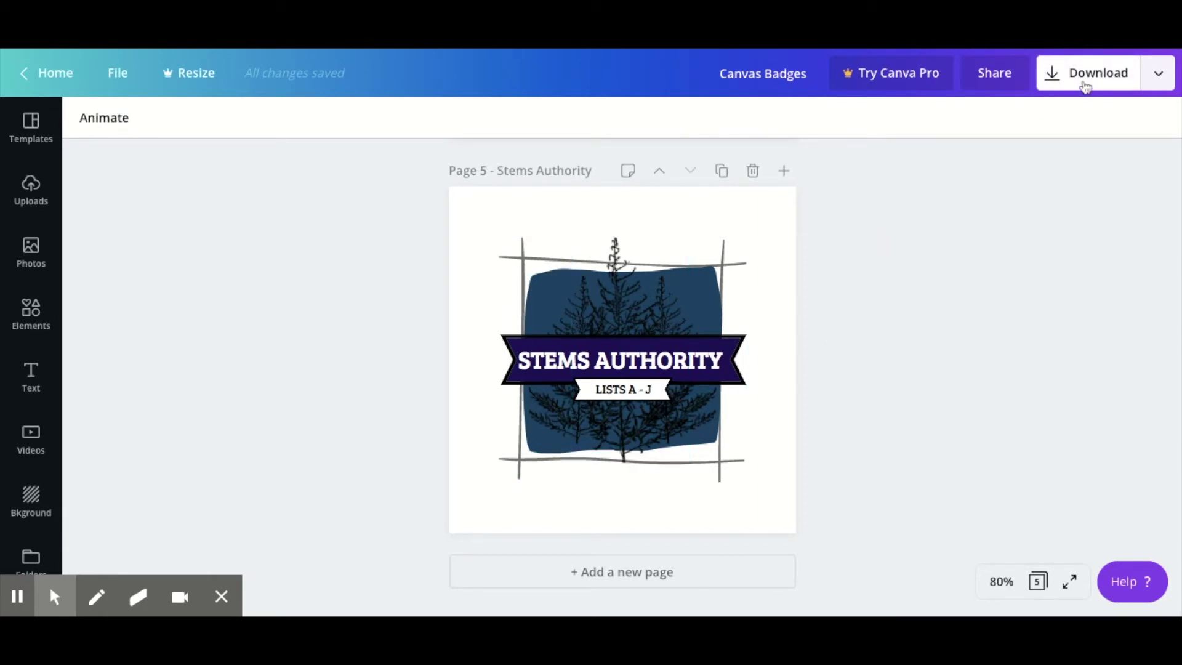
Step: Download only page 5, Stems Authority, as a free watermarked PNG draft and dismiss the print offer
{"action": "left_click", "coordinate": [1085, 85]}
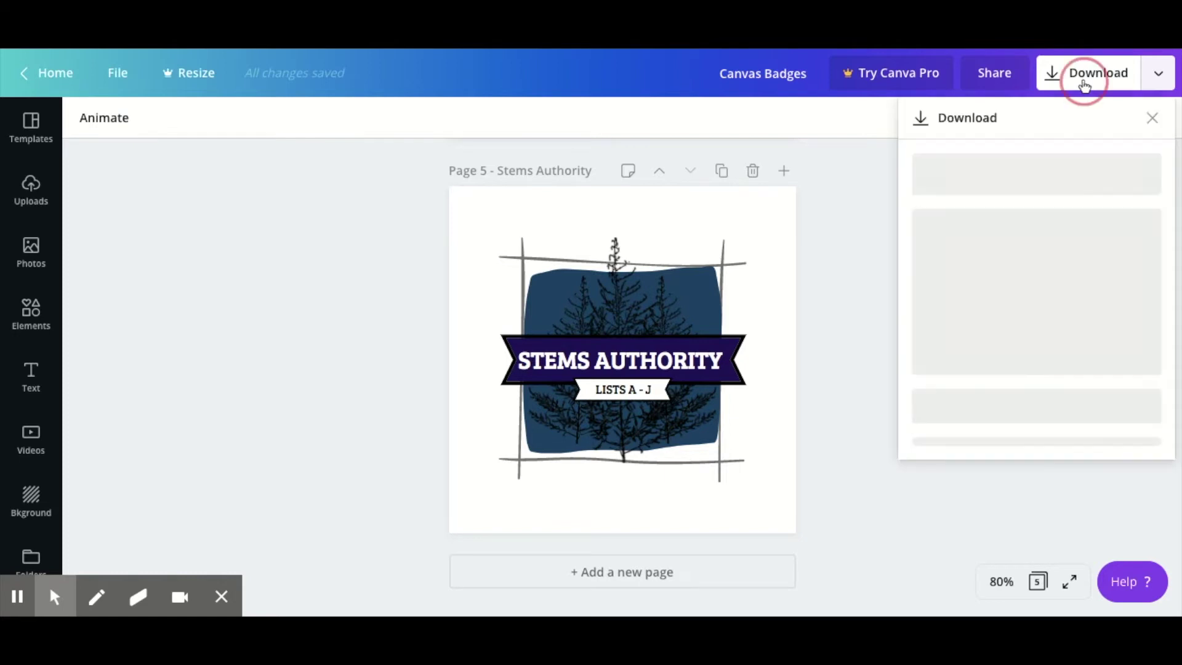
{"action": "left_click", "coordinate": [1036, 396]}
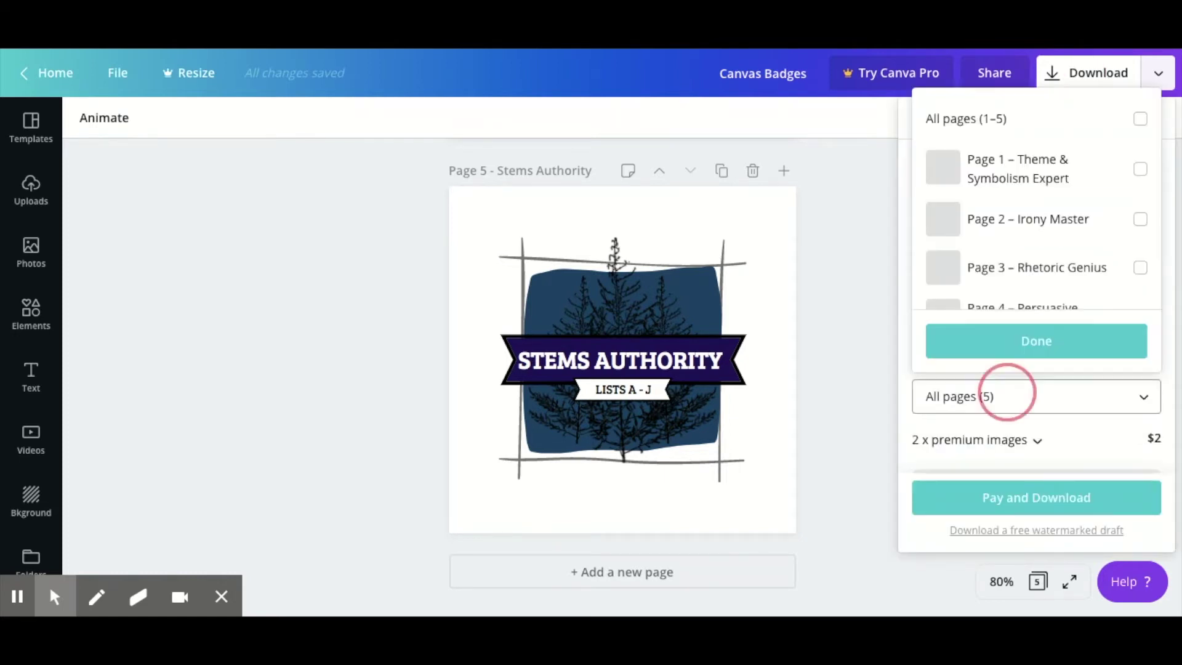
{"action": "scroll", "coordinate": [1121, 264], "scroll_direction": "down", "scroll_amount": 2}
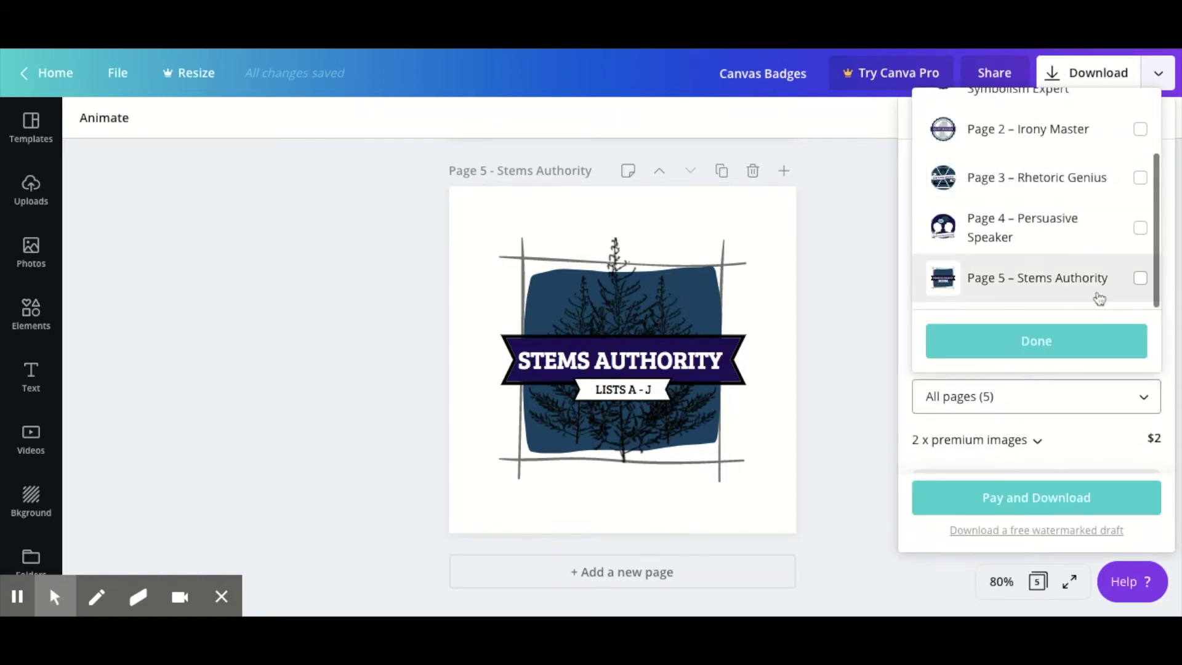
{"action": "left_click", "coordinate": [1140, 278]}
{"action": "left_click", "coordinate": [1083, 340]}
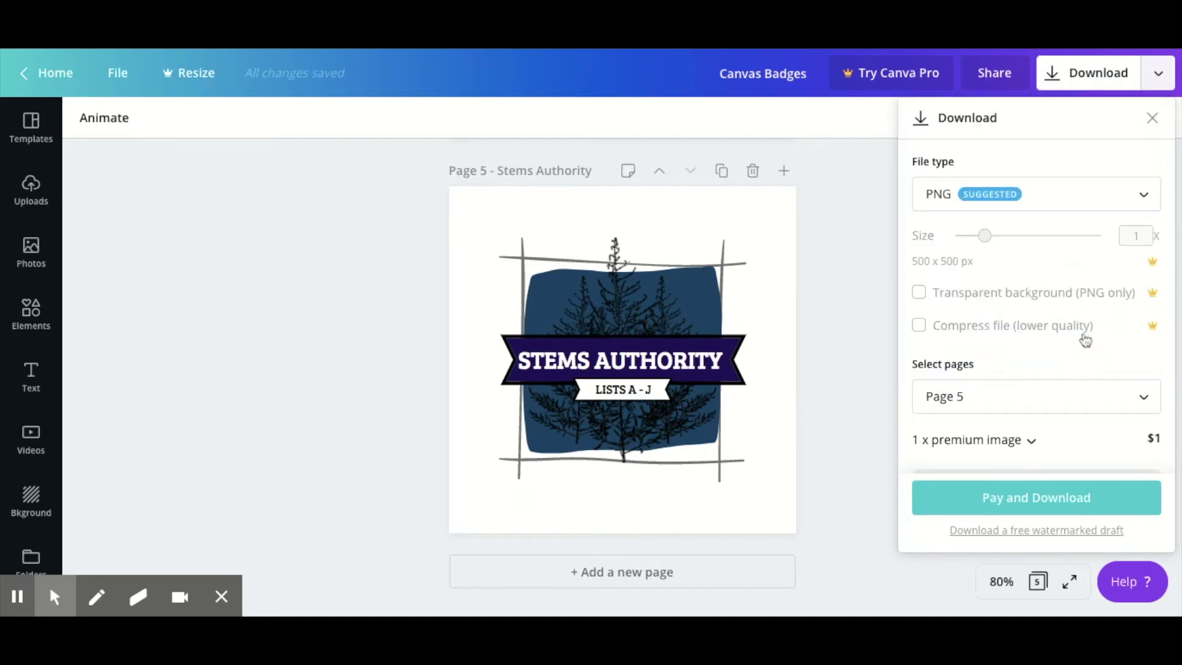
{"action": "scroll", "coordinate": [1058, 361], "scroll_direction": "down", "scroll_amount": 2}
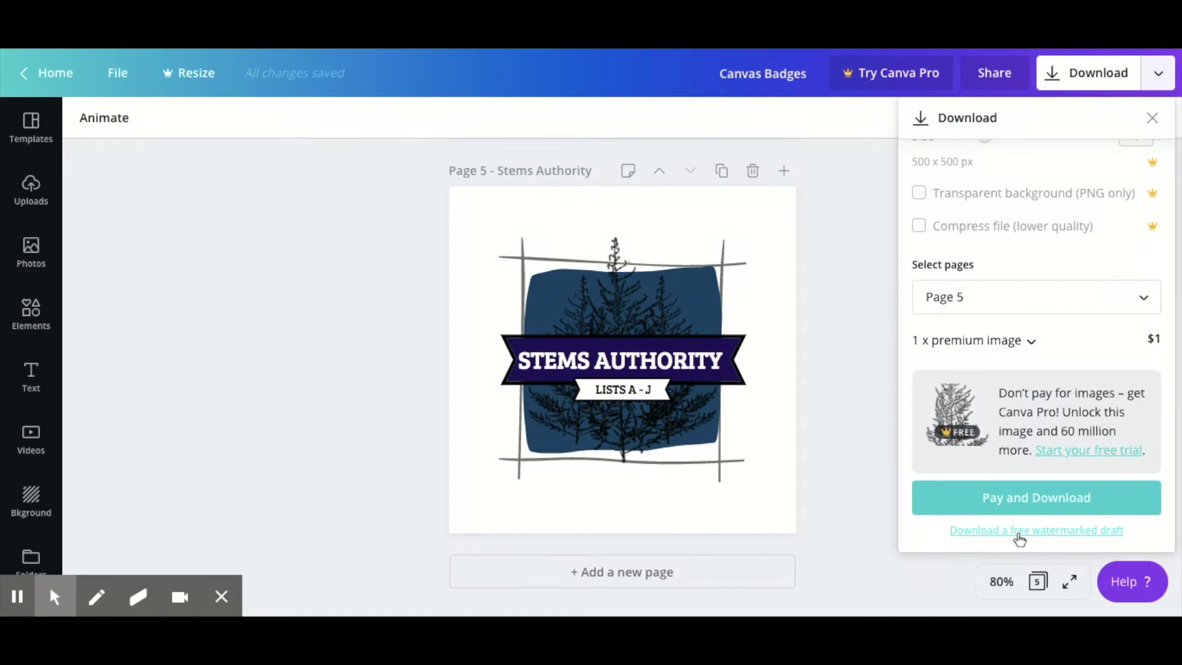
{"action": "left_click", "coordinate": [1034, 535]}
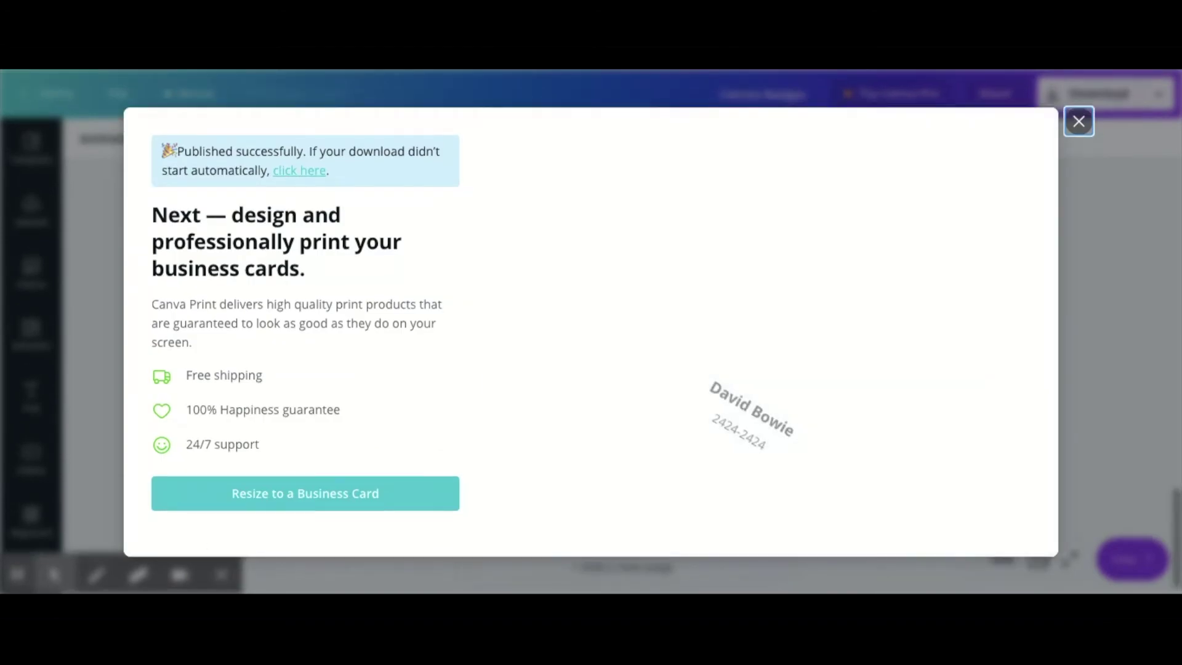
{"action": "left_click", "coordinate": [1080, 122]}
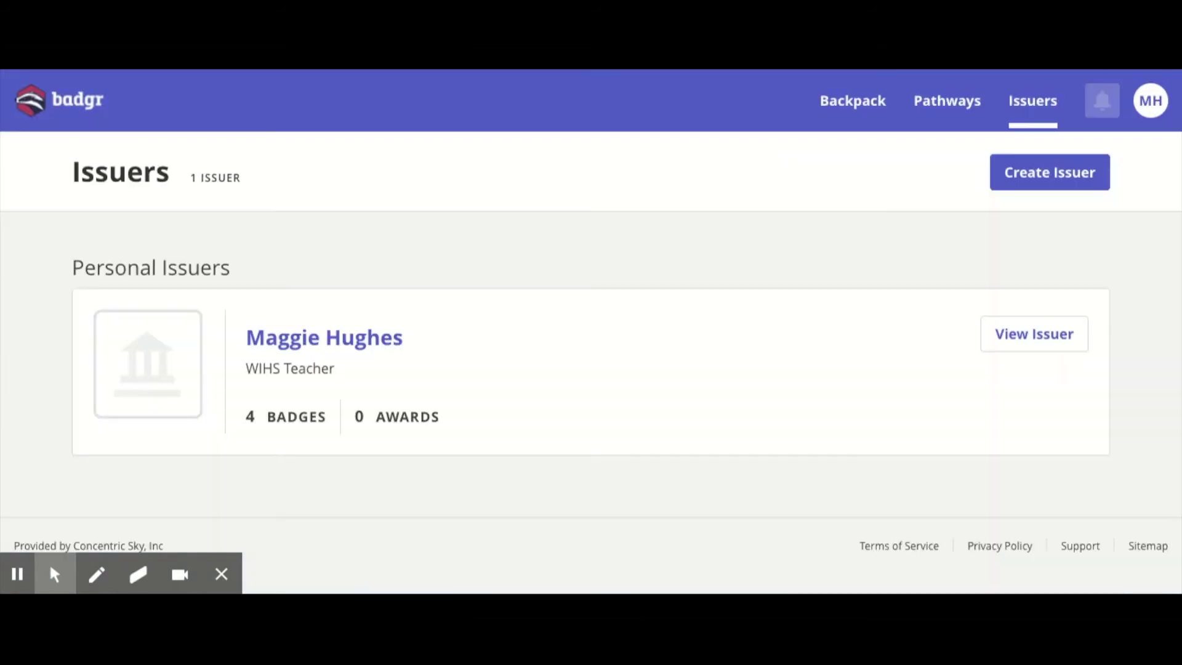
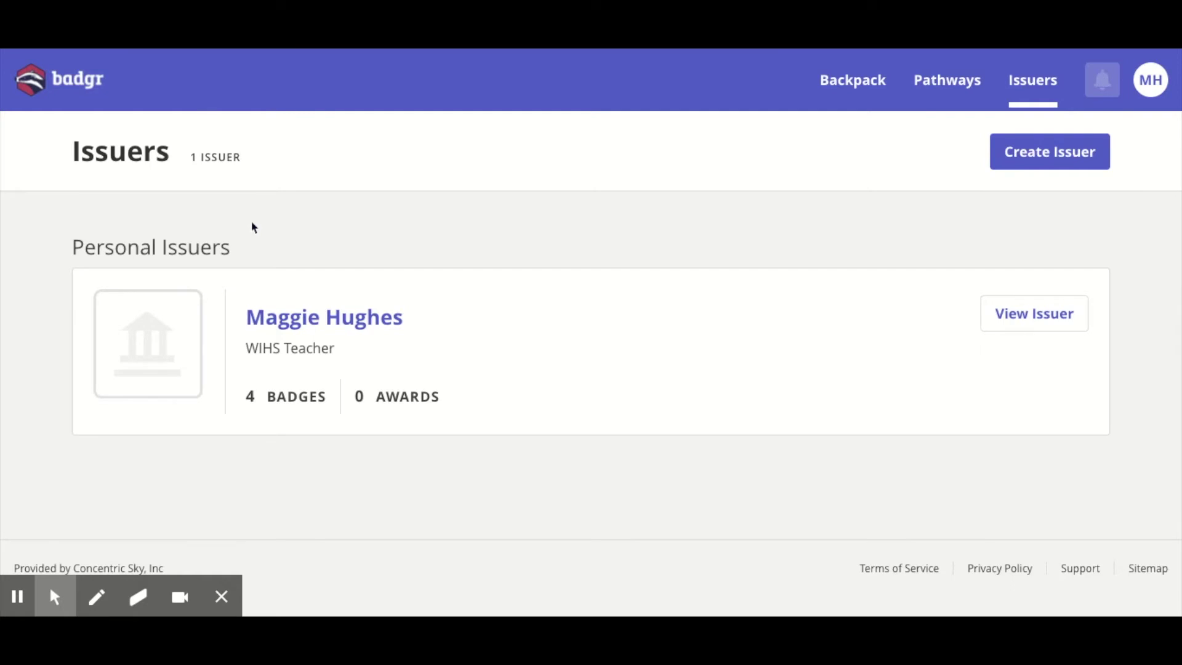
Step: Review the issuer's badge list in Badgr and the module badge assignments on the Canvas course's Badges page
{"action": "left_click", "coordinate": [325, 315]}
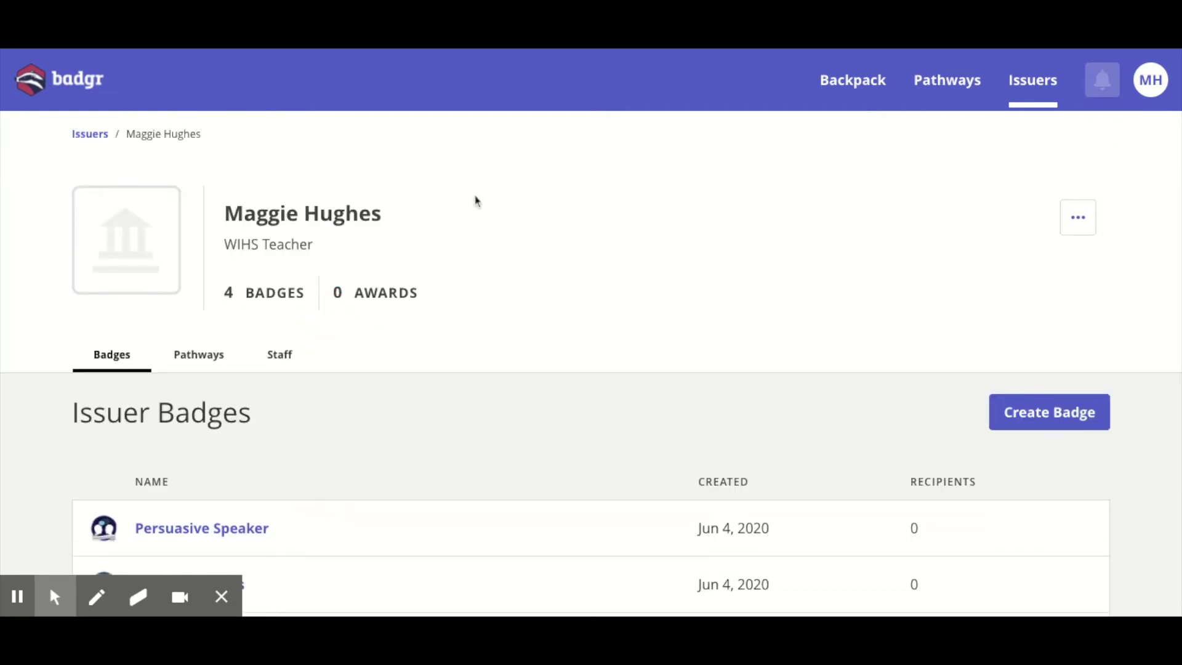
{"action": "scroll", "coordinate": [446, 343], "scroll_direction": "down", "scroll_amount": 2}
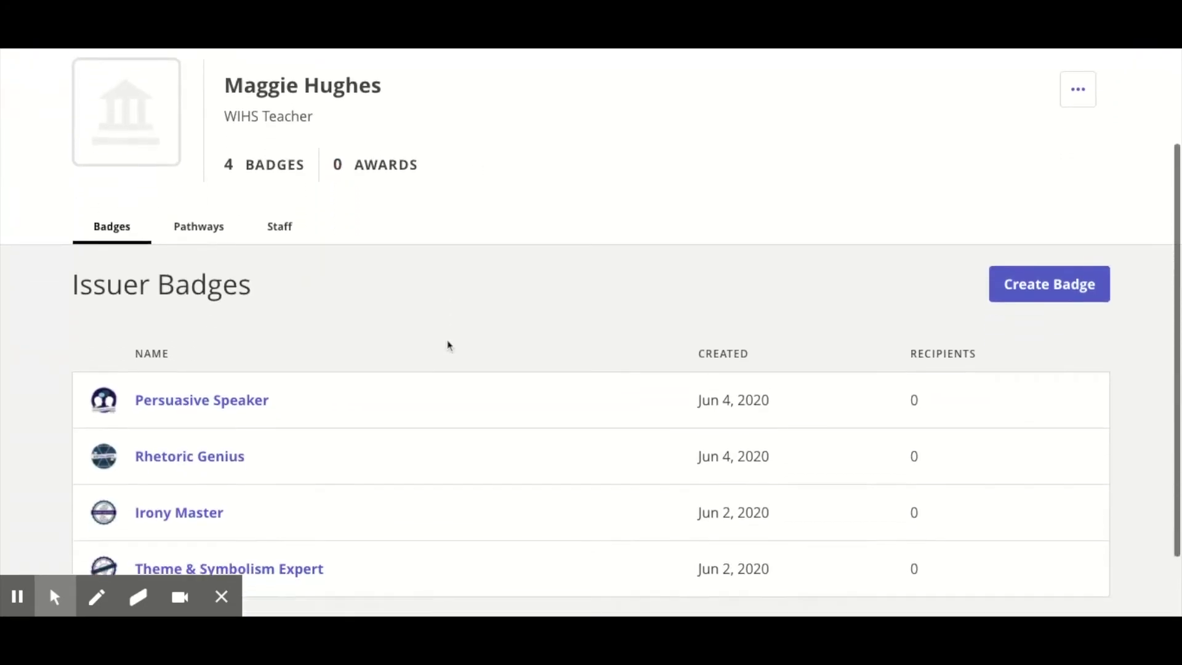
{"action": "scroll", "coordinate": [448, 345], "scroll_direction": "down", "scroll_amount": 2}
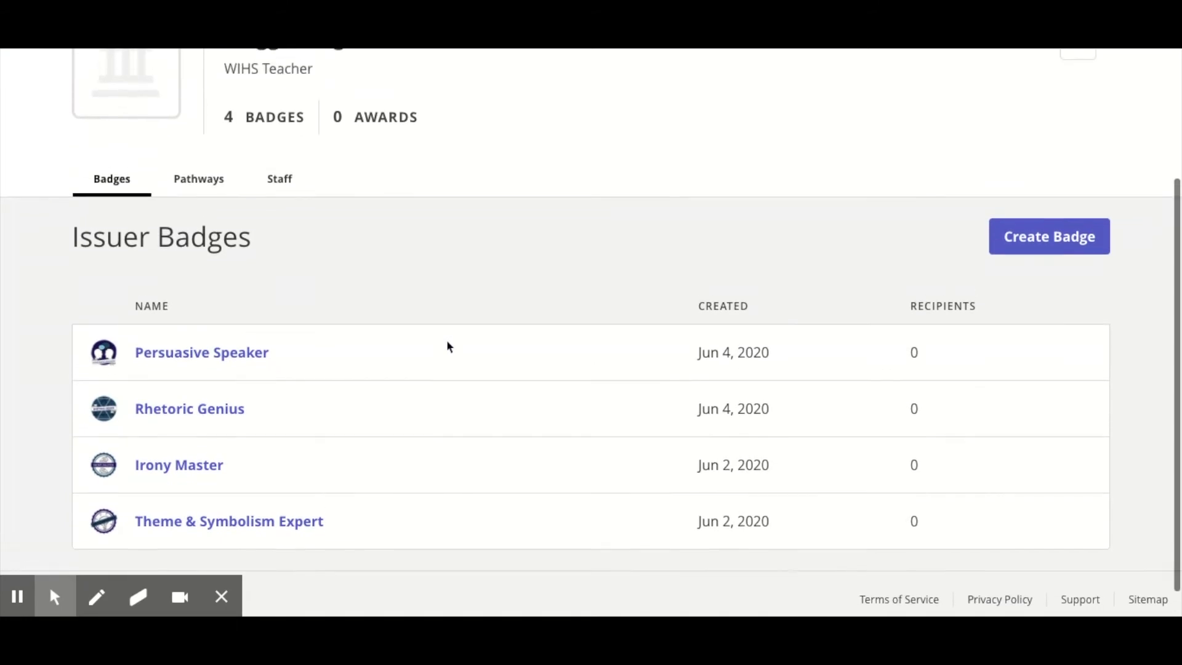
{"action": "scroll", "coordinate": [534, 430], "scroll_direction": "up", "scroll_amount": 3}
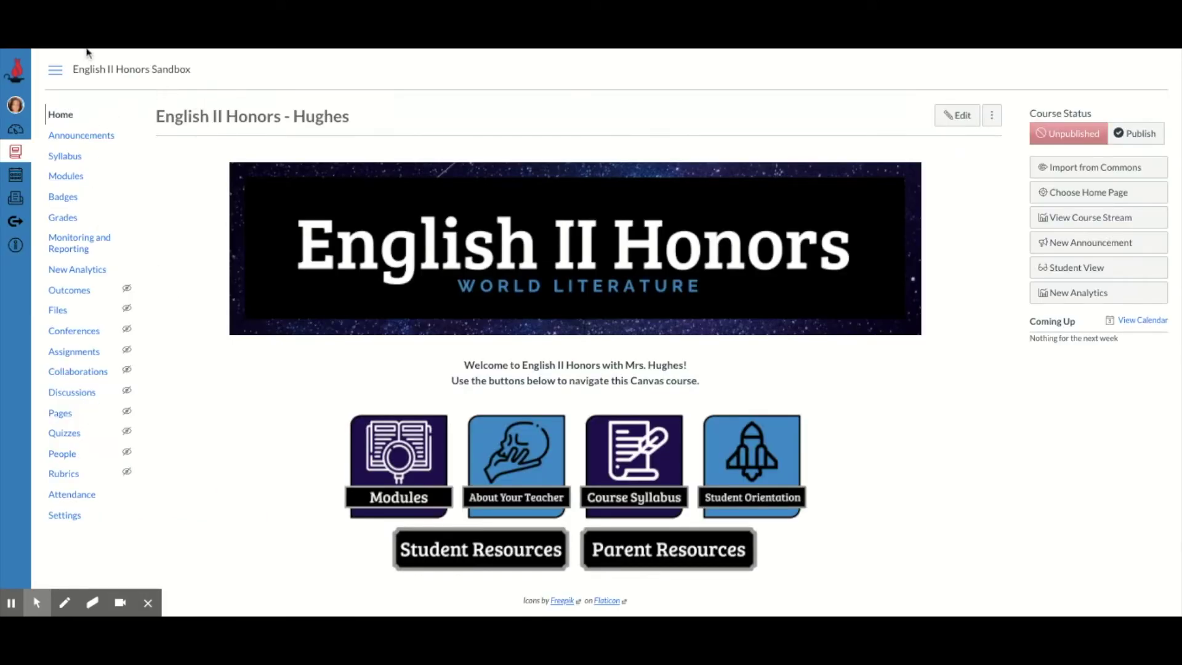
{"action": "left_click", "coordinate": [85, 199]}
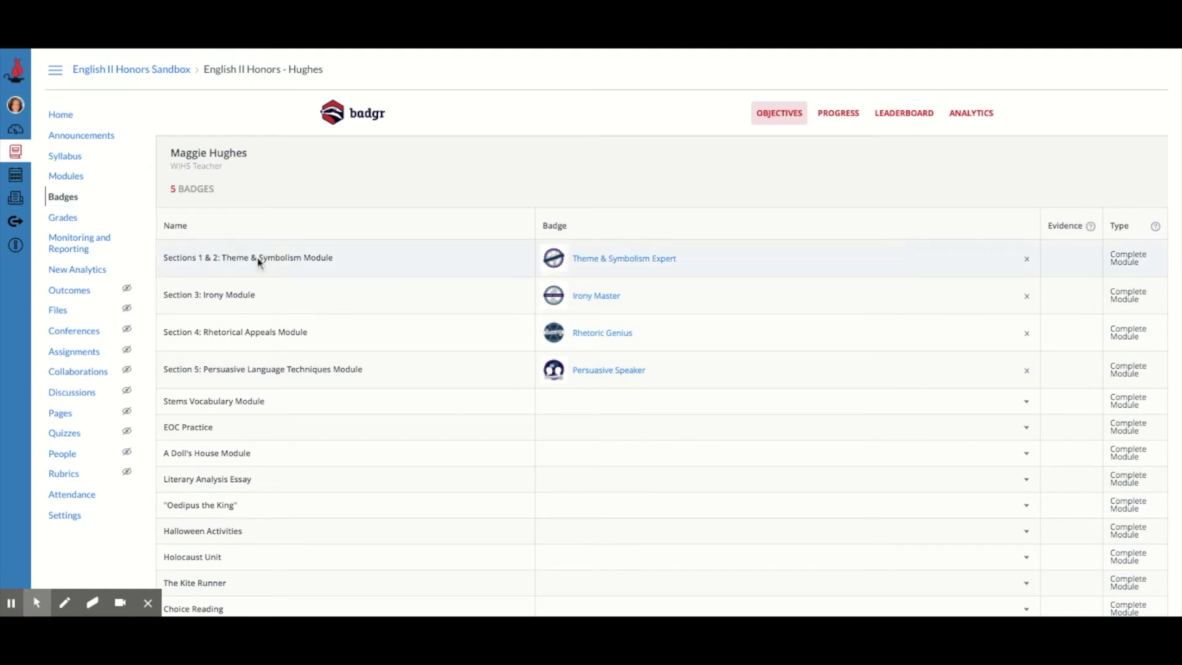
Step: Search the course's external apps for "bad" and open the Badgr US app details
{"action": "left_click", "coordinate": [65, 514]}
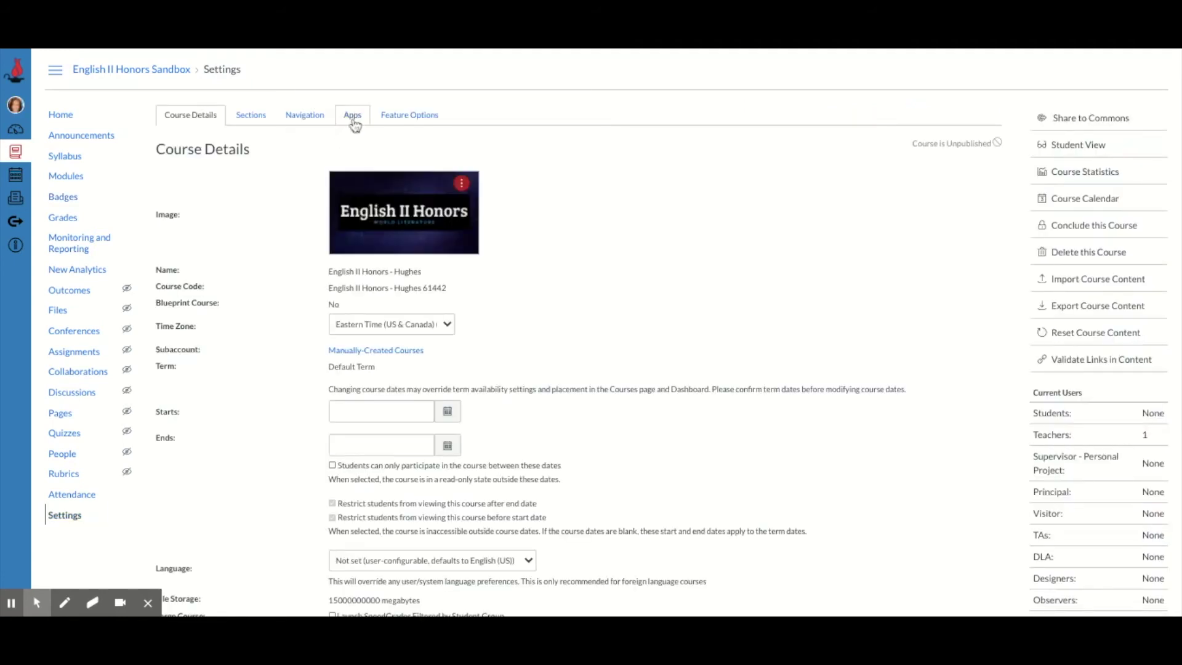
{"action": "left_click", "coordinate": [353, 121]}
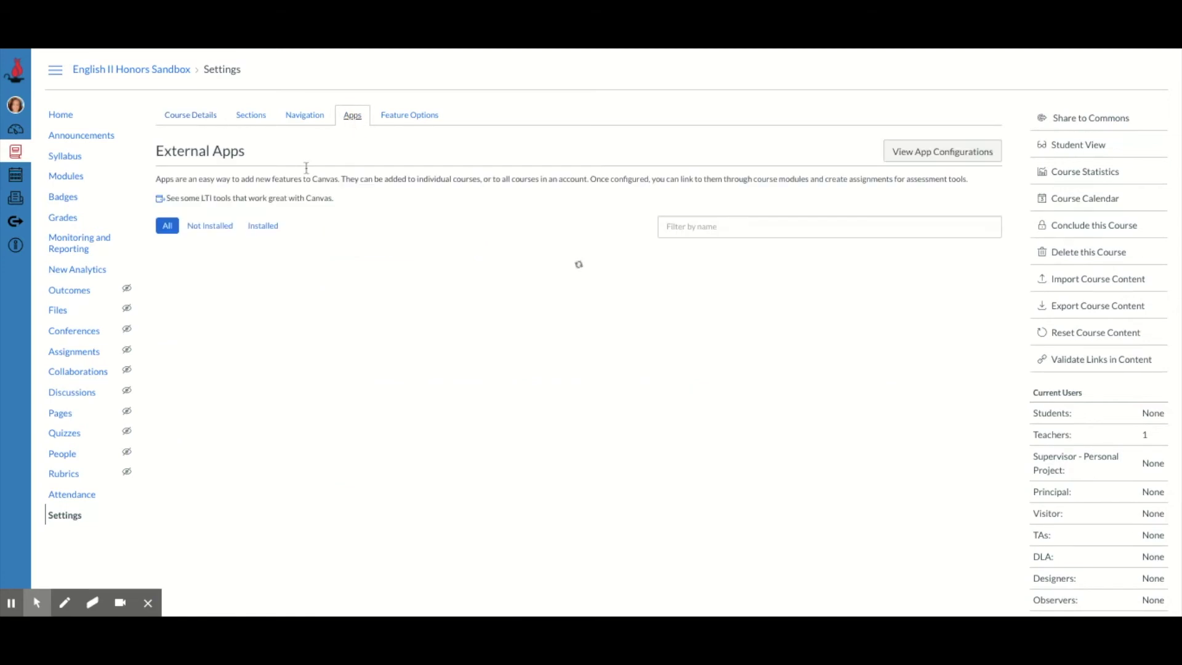
{"action": "left_click", "coordinate": [722, 223]}
{"action": "type", "text": "bad"}
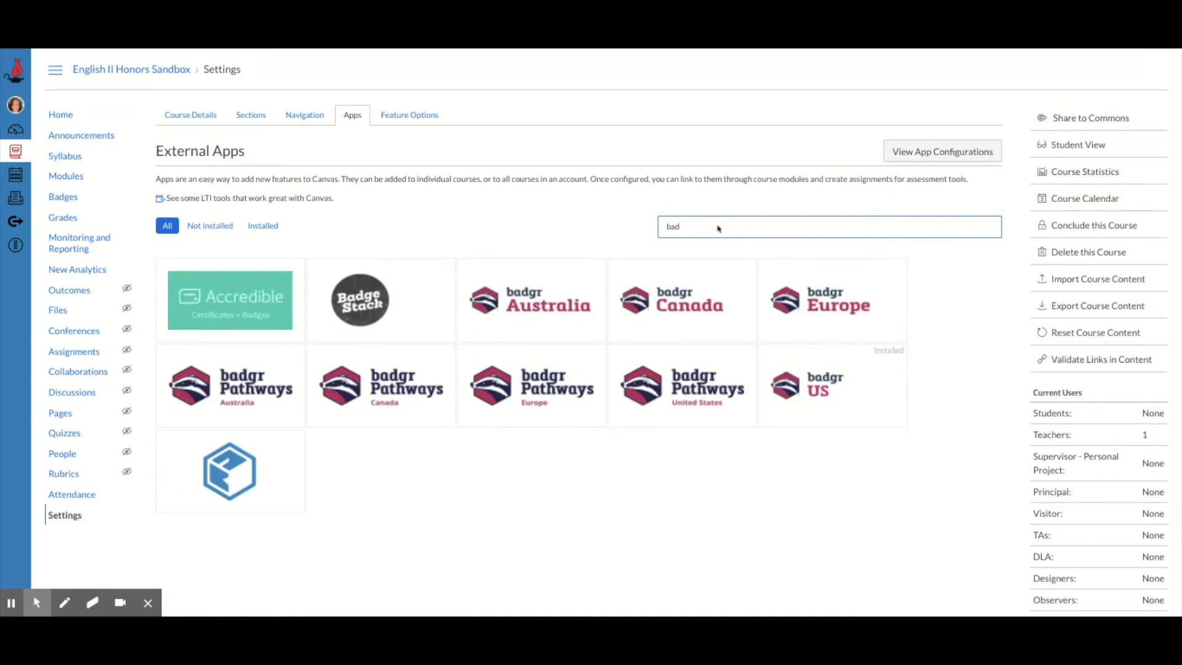
{"action": "left_click", "coordinate": [825, 394]}
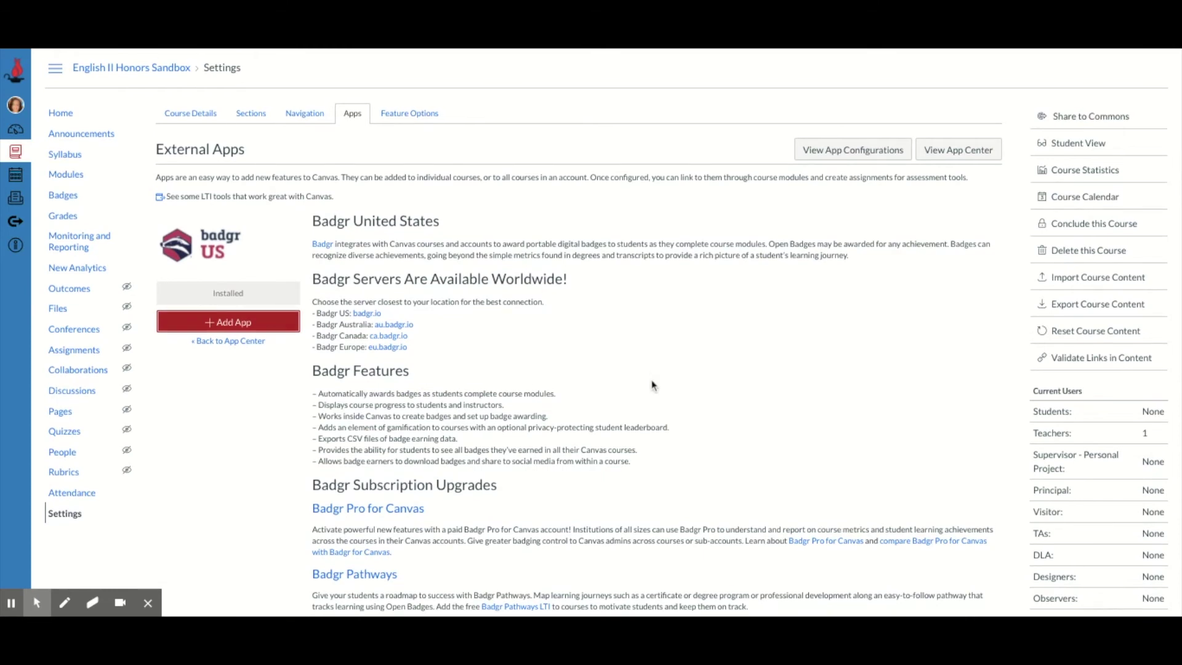
{"action": "scroll", "coordinate": [499, 375], "scroll_direction": "down", "scroll_amount": 3}
{"action": "scroll", "coordinate": [500, 375], "scroll_direction": "up", "scroll_amount": 3}
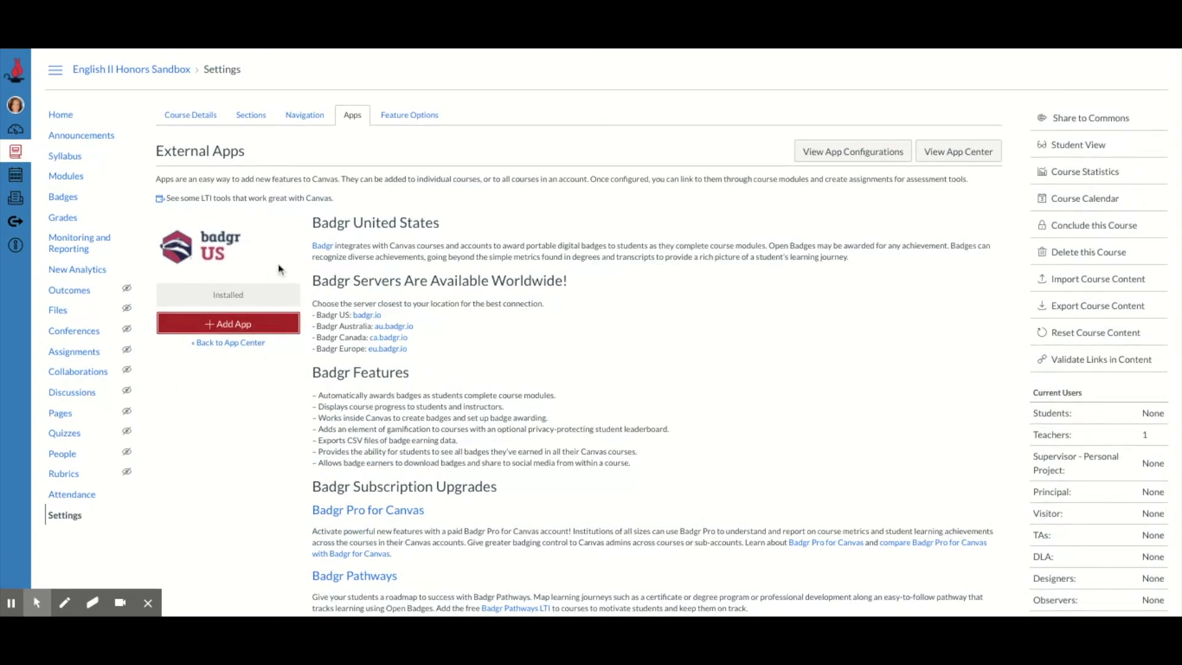
Step: Open the course's Badges page and check which issuer is selected, leaving the issuer selection as is and returning to the module list
{"action": "left_click", "coordinate": [79, 197]}
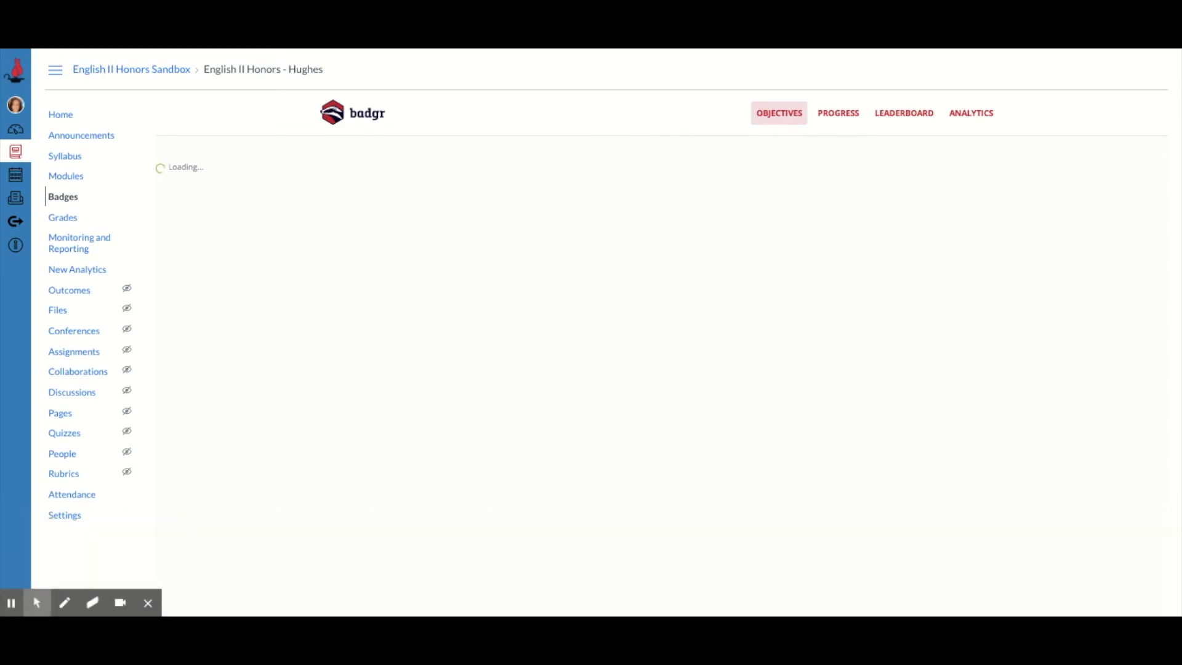
{"action": "scroll", "coordinate": [304, 464], "scroll_direction": "down", "scroll_amount": 2}
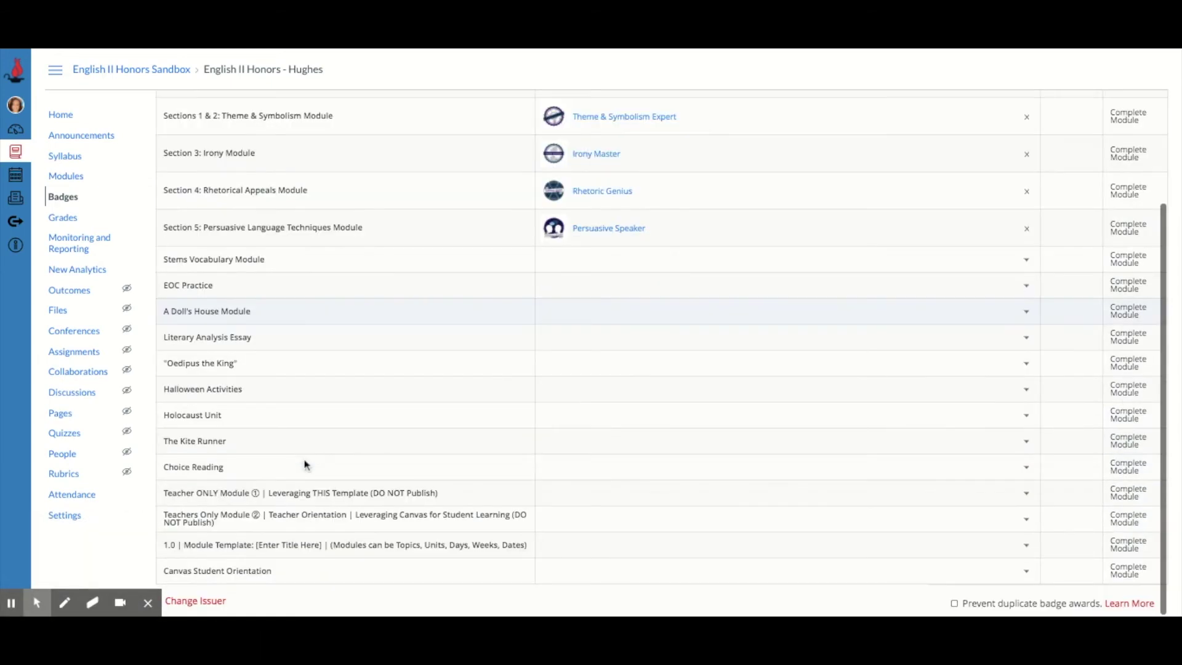
{"action": "left_click", "coordinate": [201, 602]}
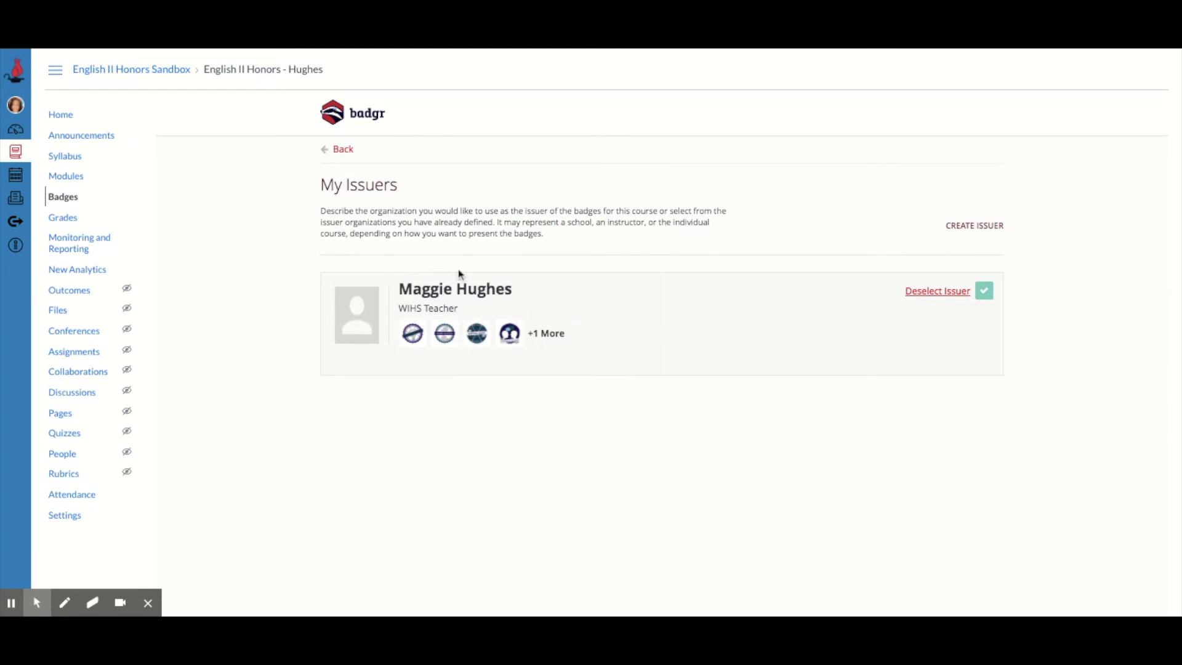
{"action": "left_click", "coordinate": [341, 149]}
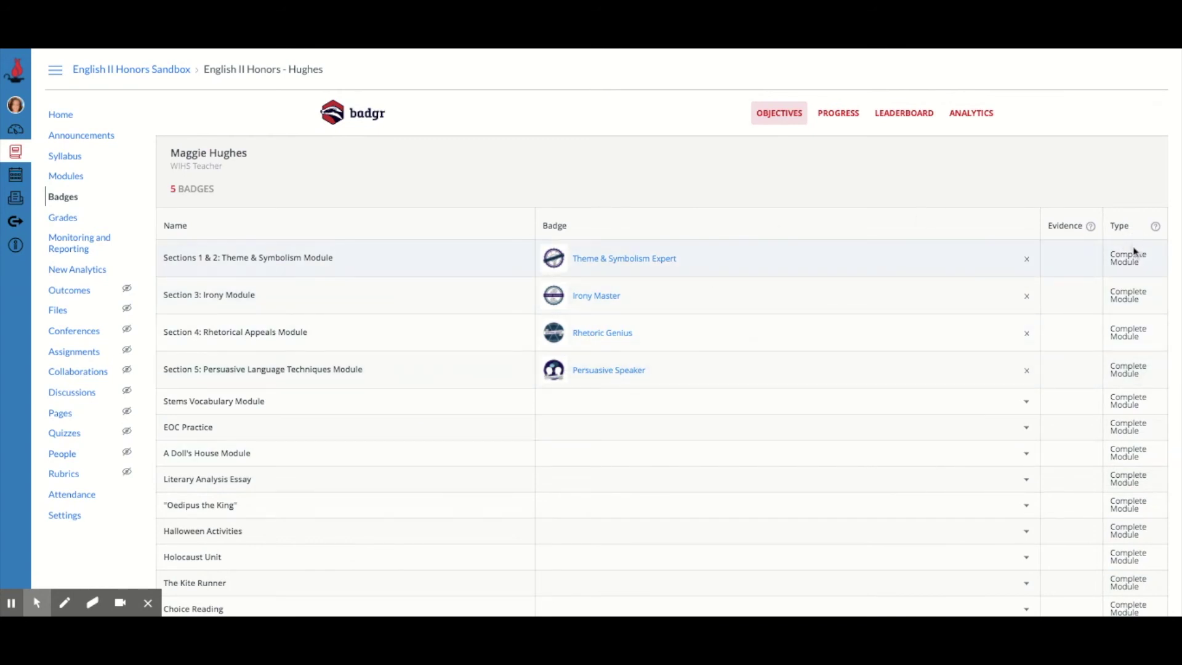
{"action": "left_click", "coordinate": [1145, 267]}
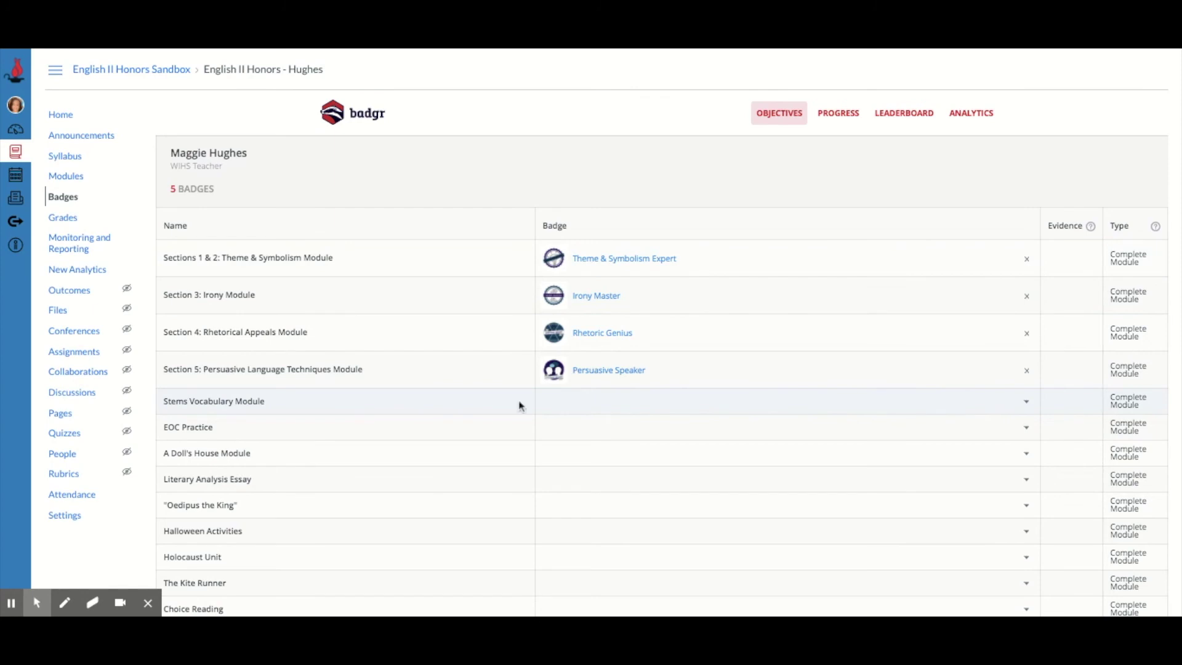
Step: View the Create New Badge form for the Stems Vocabulary Module and close it without creating a badge
{"action": "left_click", "coordinate": [1027, 404]}
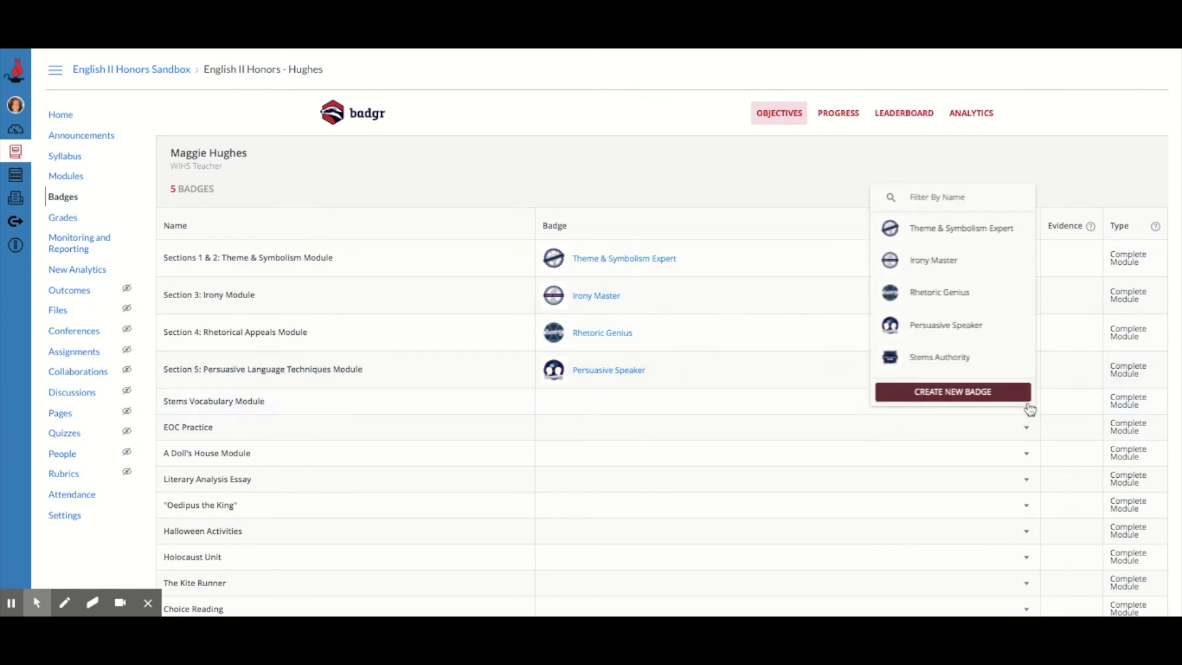
{"action": "left_click", "coordinate": [968, 398]}
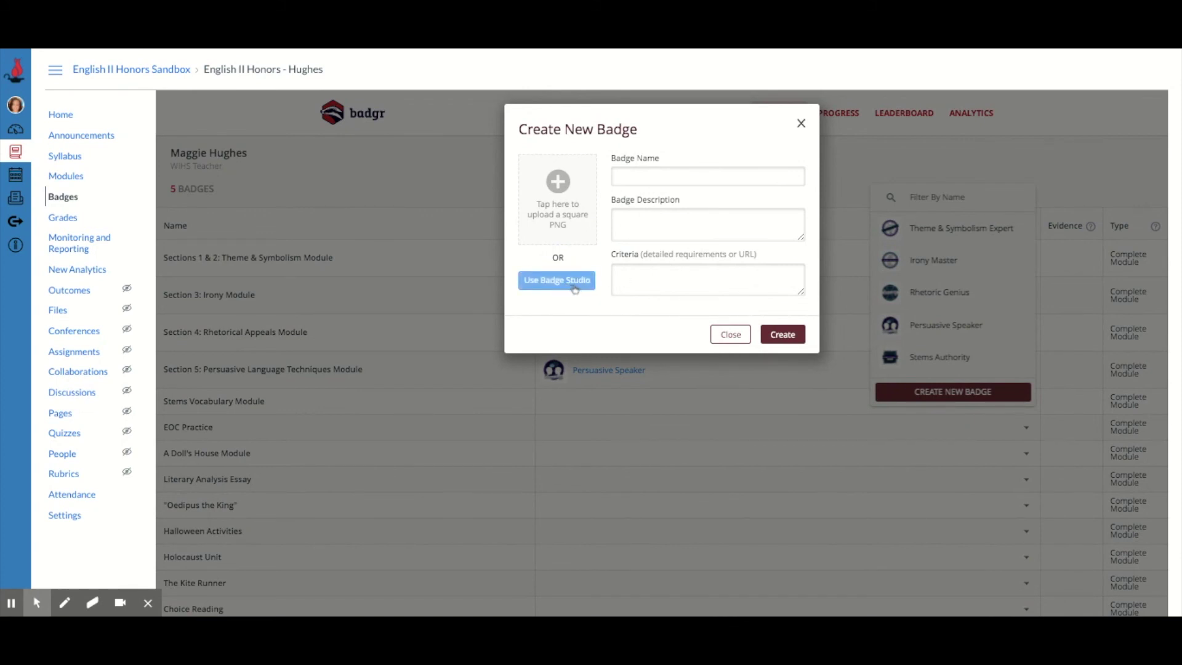
{"action": "left_click", "coordinate": [730, 334]}
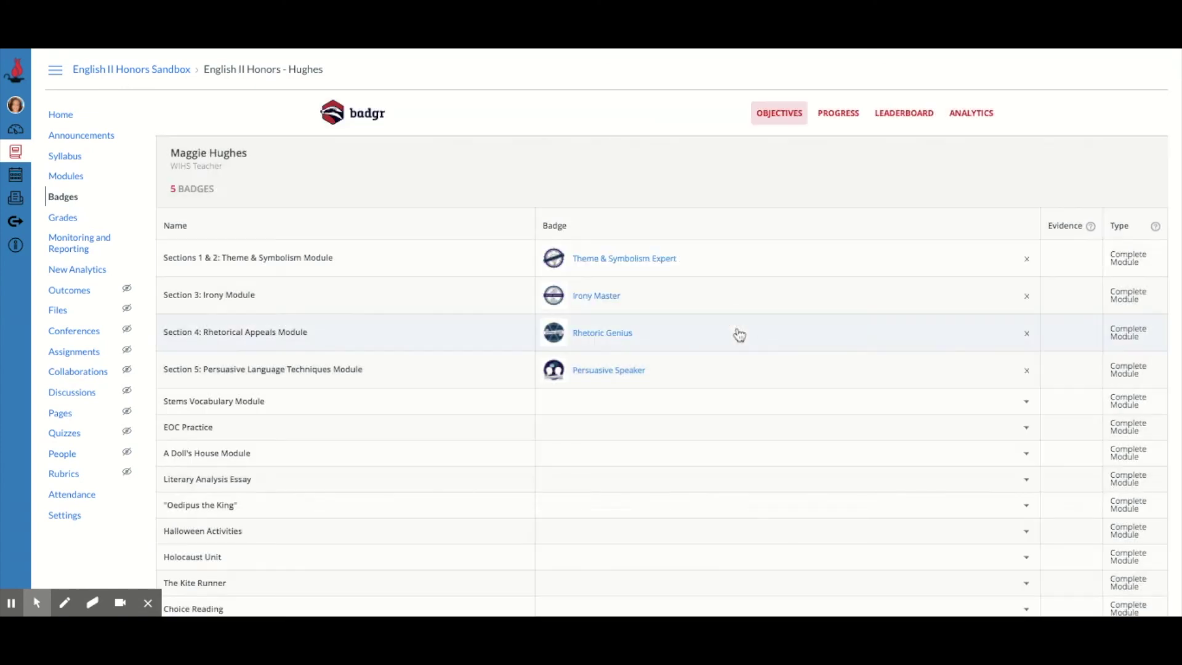
Step: Assign the Stems Authority badge to the Stems Vocabulary Module and review the badge's details
{"action": "left_click", "coordinate": [1026, 401]}
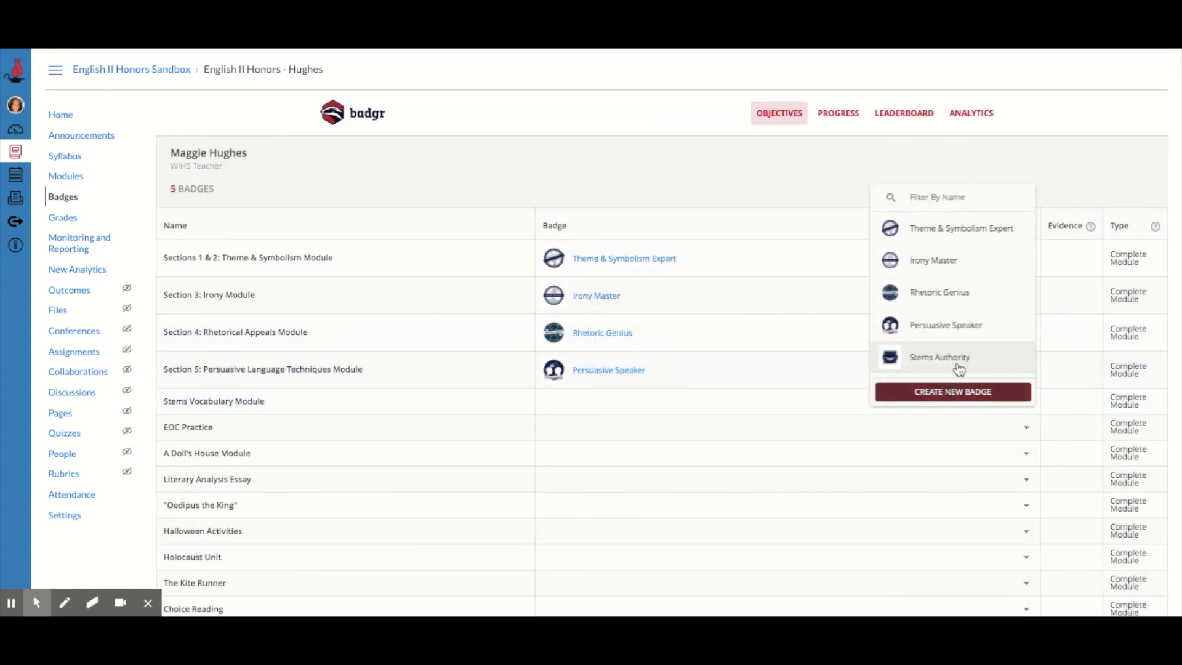
{"action": "left_click", "coordinate": [931, 364]}
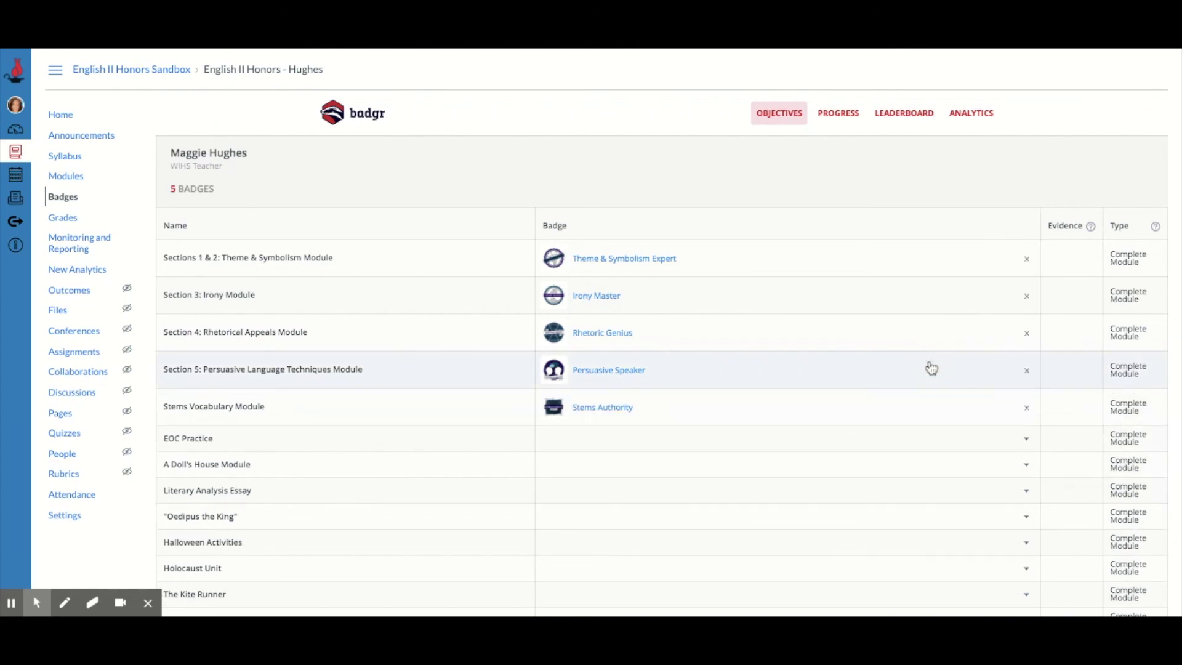
{"action": "left_click", "coordinate": [621, 409]}
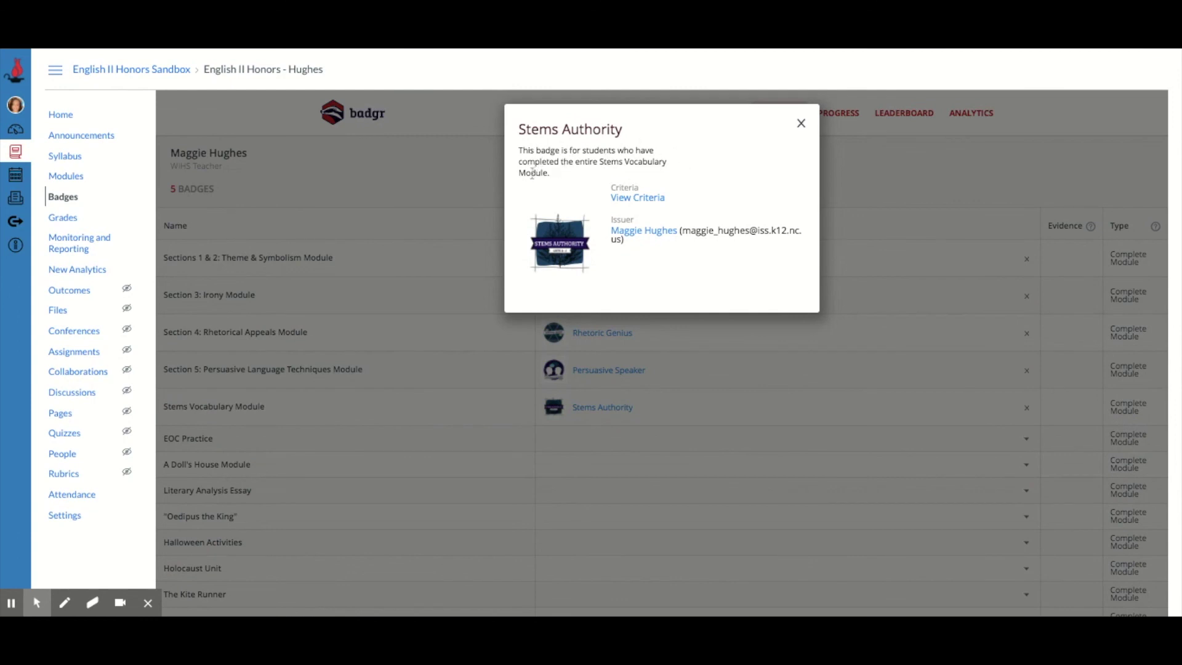
{"action": "left_click", "coordinate": [802, 125]}
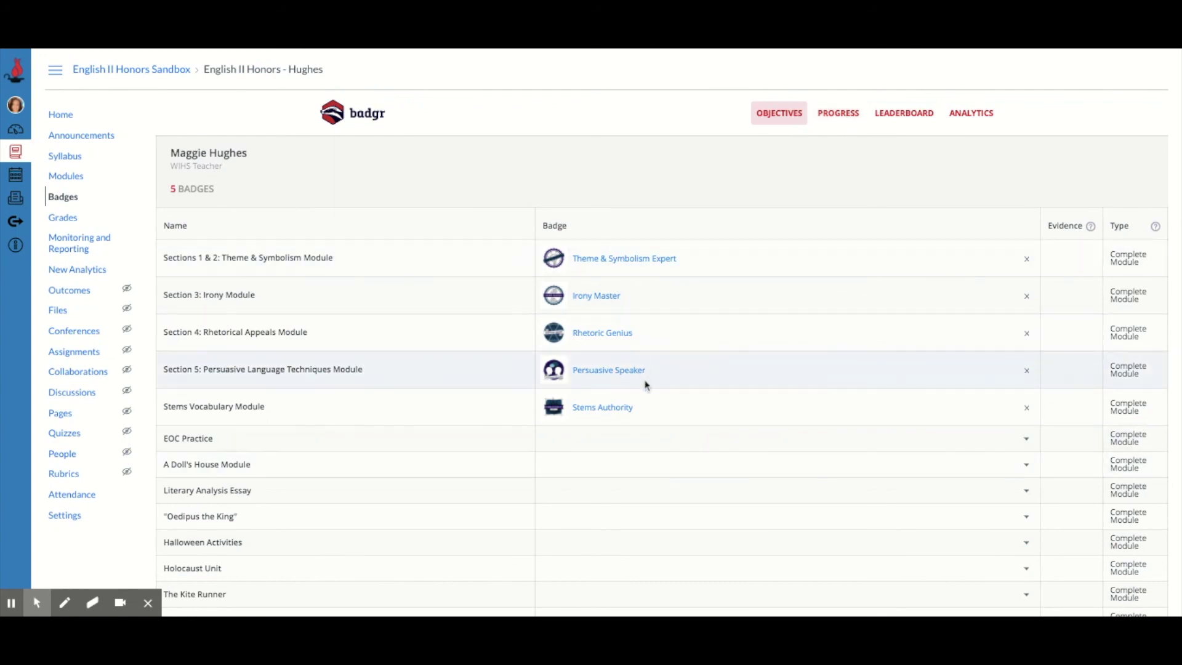
Step: Open the course's badge leaderboard
{"action": "left_click", "coordinate": [911, 115]}
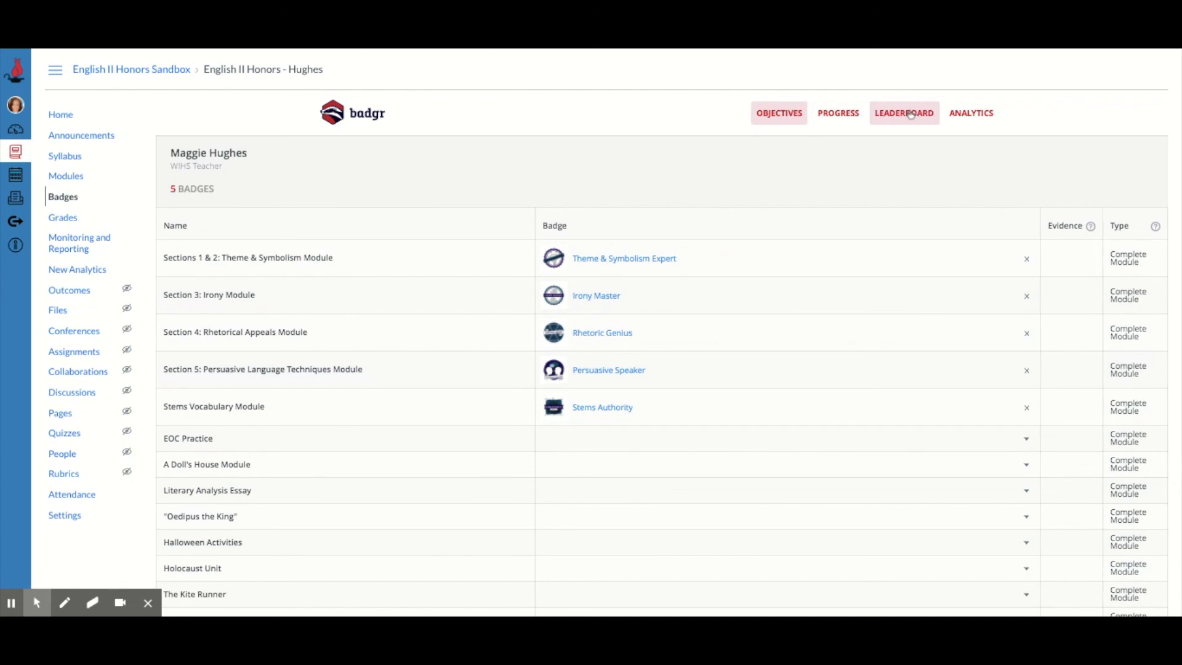